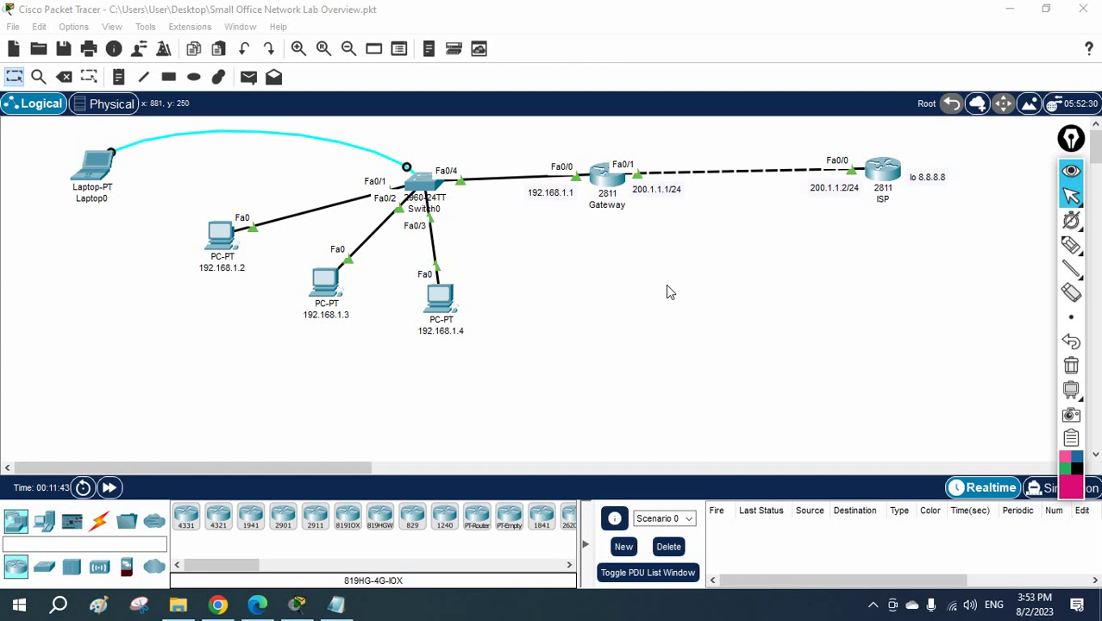
# Step: Annotate the Gateway's Fa0/1 port, router name and PC addresses, then erase the drawings
pyautogui.click(1072, 245)
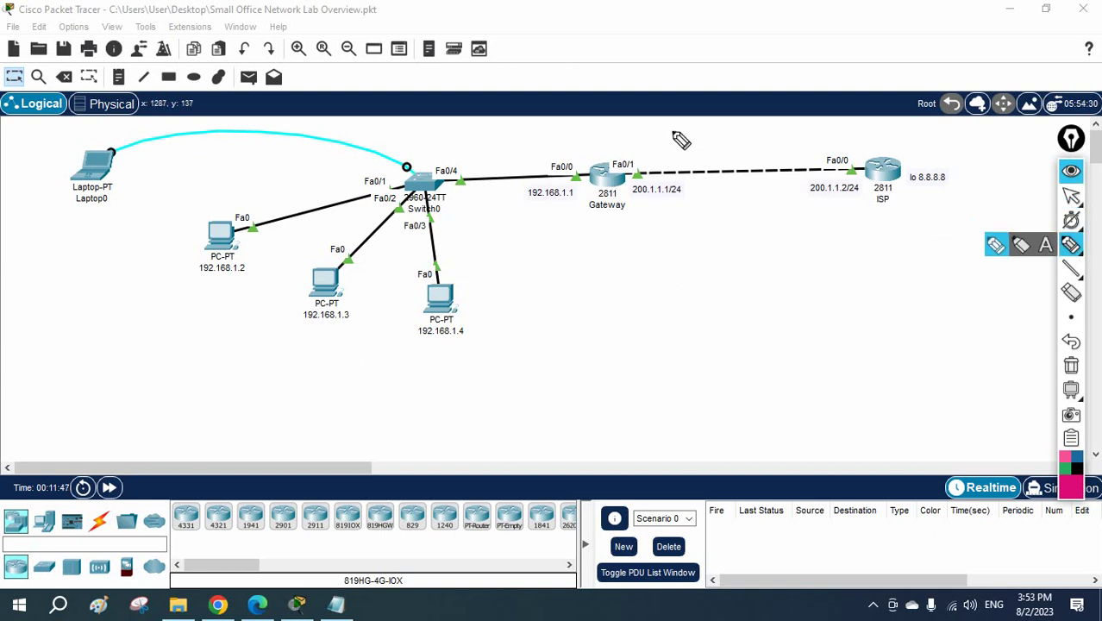
pyautogui.moveTo(673, 132); pyautogui.dragTo(627, 161)
pyautogui.moveTo(602, 222)
pyautogui.mouseDown()
pyautogui.moveTo(634, 213)
pyautogui.moveTo(604, 210)
pyautogui.mouseUp()
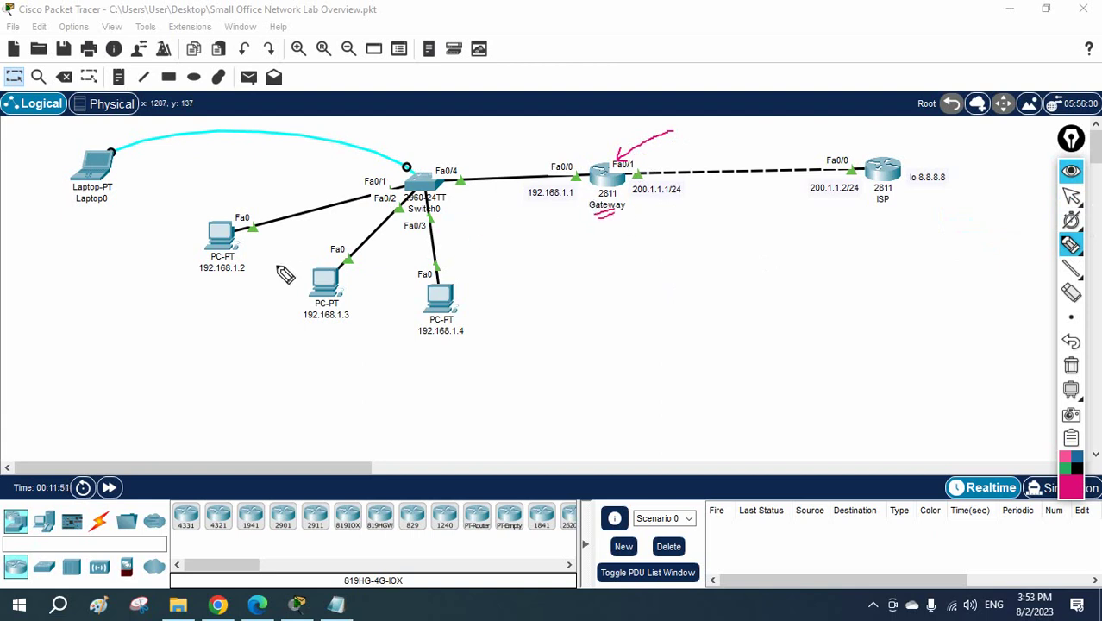
pyautogui.moveTo(205, 280); pyautogui.dragTo(251, 272)
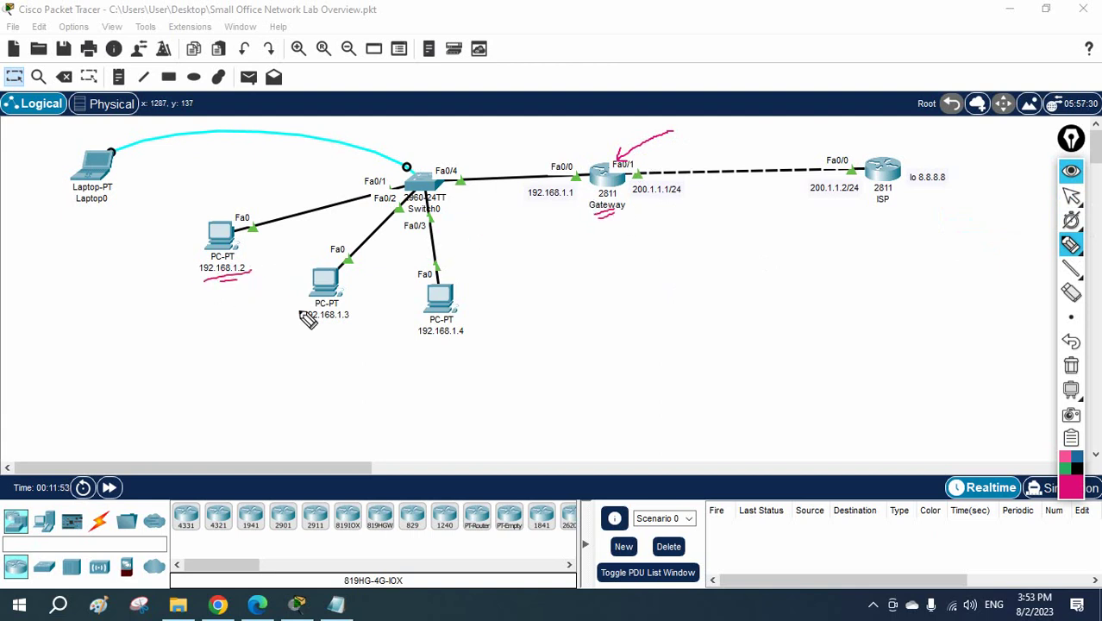
pyautogui.moveTo(315, 335); pyautogui.dragTo(337, 324)
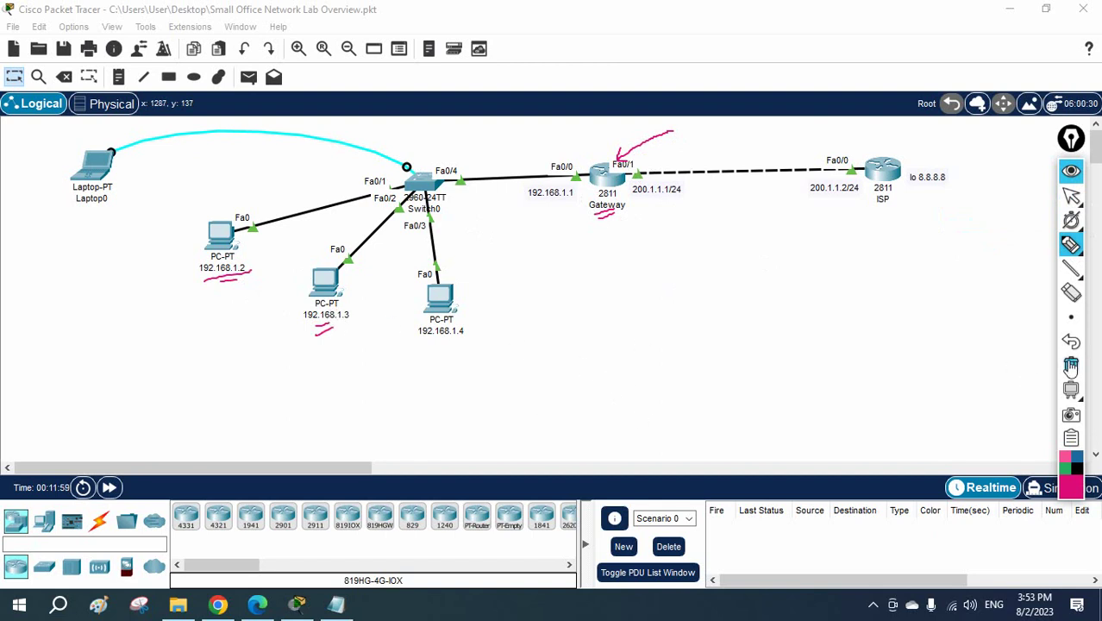
pyautogui.click(1071, 366)
pyautogui.click(1071, 197)
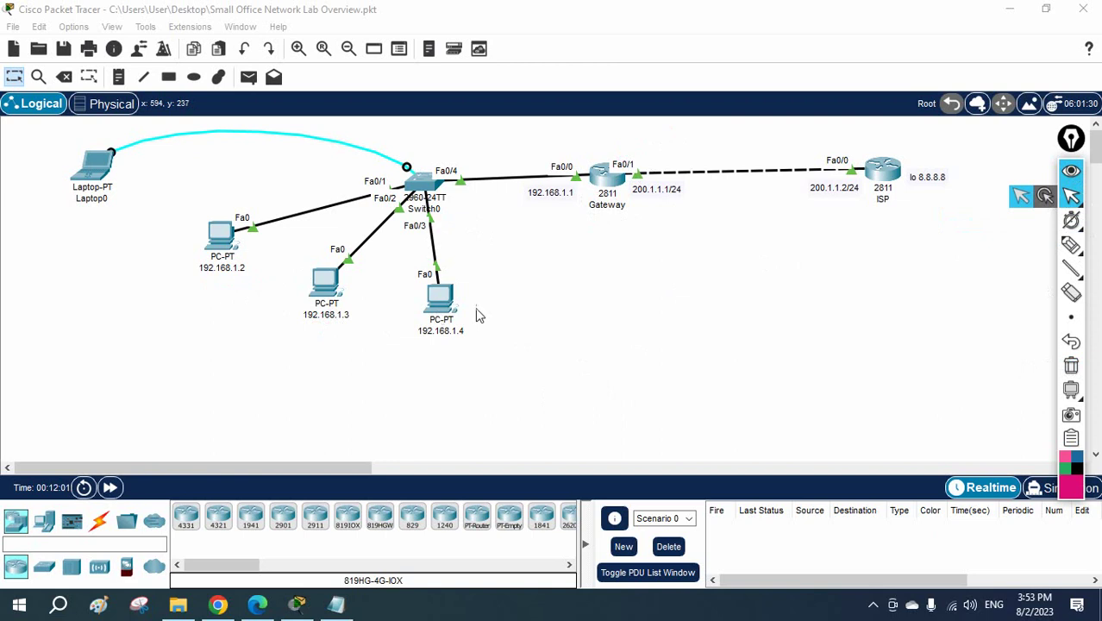
# Step: Move Laptop0's cable to the Gateway's Console port and place the laptop near the router
pyautogui.click(410, 168)
pyautogui.moveTo(410, 168)
pyautogui.mouseDown()
pyautogui.moveTo(523, 138)
pyautogui.moveTo(608, 177)
pyautogui.mouseUp()
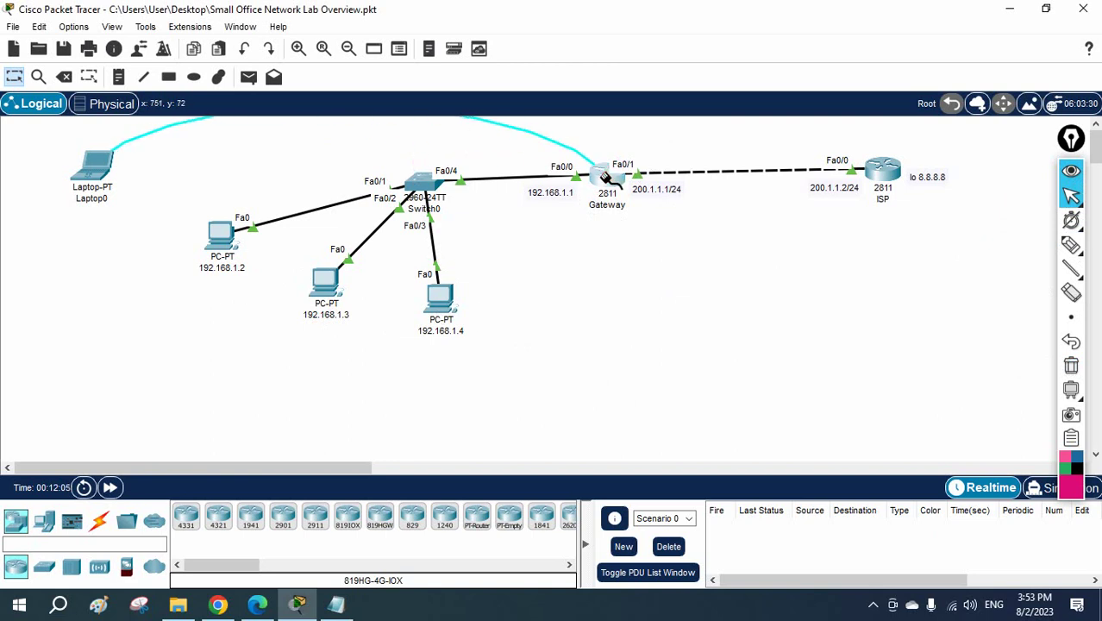
pyautogui.click(609, 178)
pyautogui.click(627, 213)
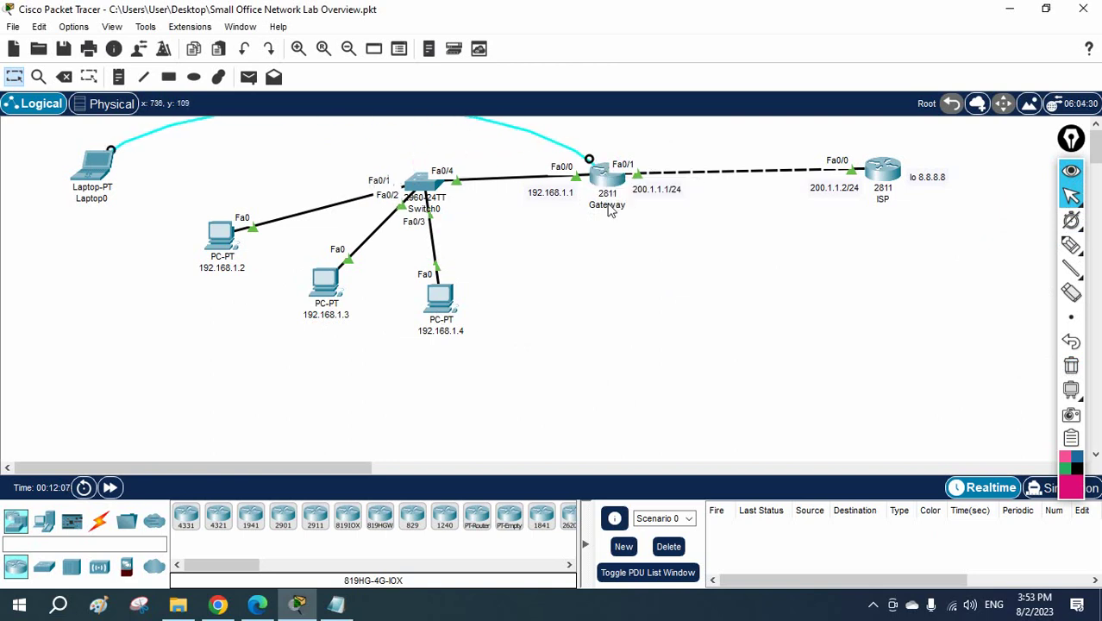
pyautogui.moveTo(95, 168); pyautogui.dragTo(527, 315)
# Step: Open a Terminal session on Laptop0 with the default settings and move its window aside
pyautogui.click(528, 315)
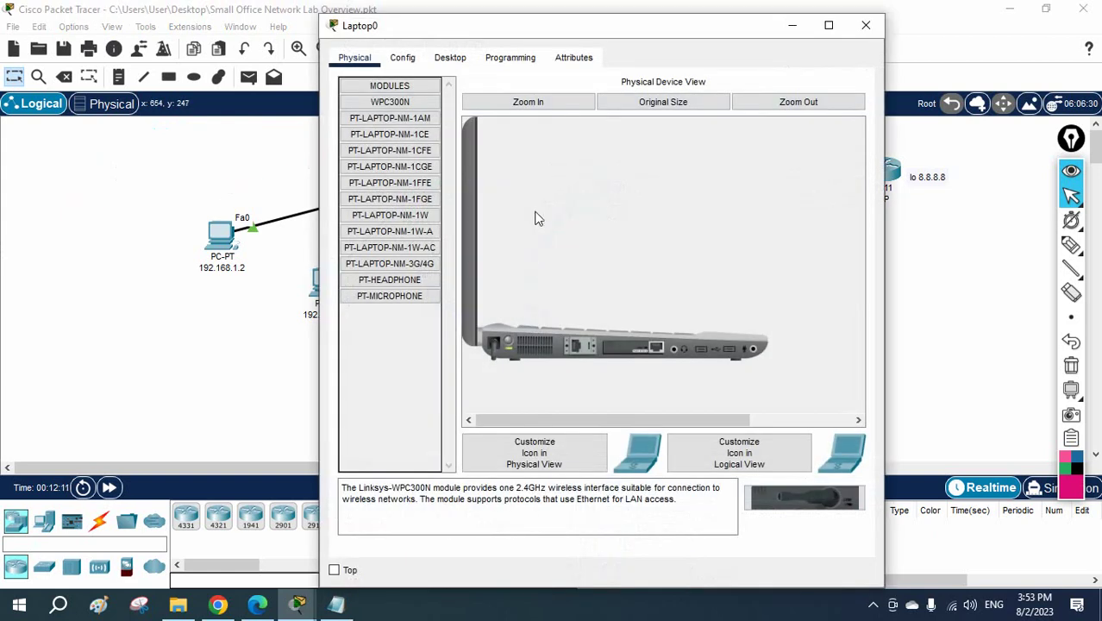
pyautogui.click(452, 59)
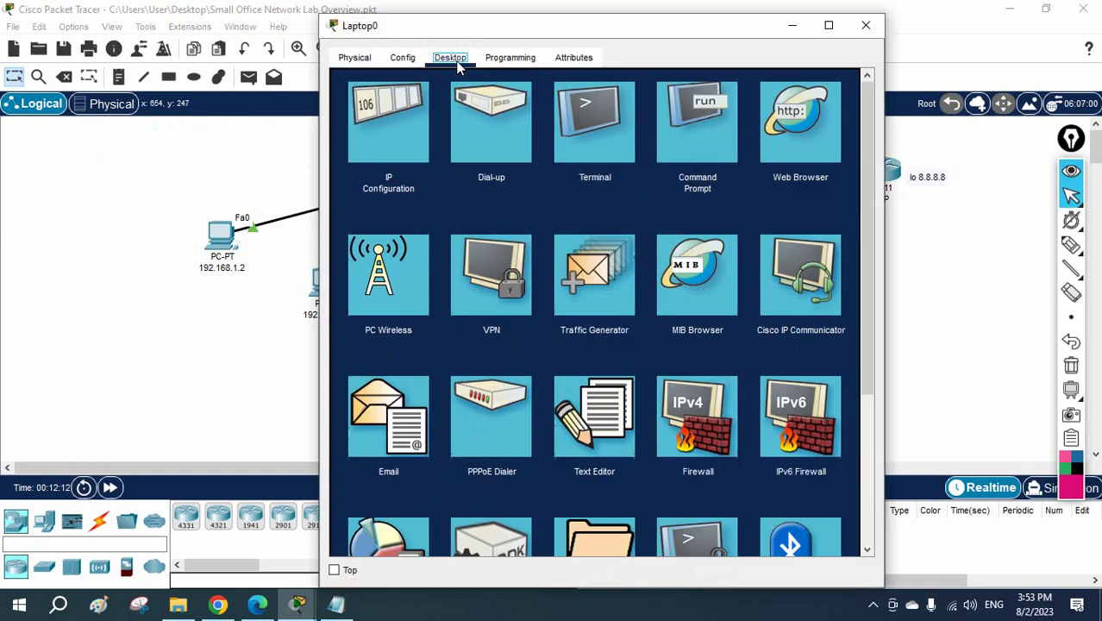
pyautogui.click(604, 128)
pyautogui.click(804, 244)
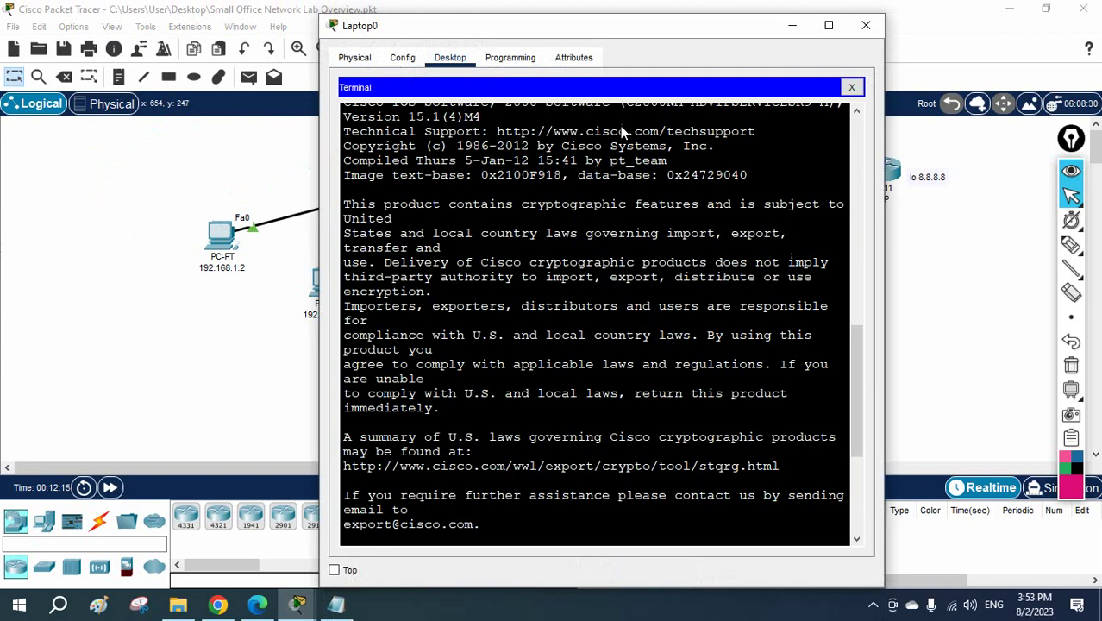
pyautogui.moveTo(517, 26); pyautogui.dragTo(746, 40)
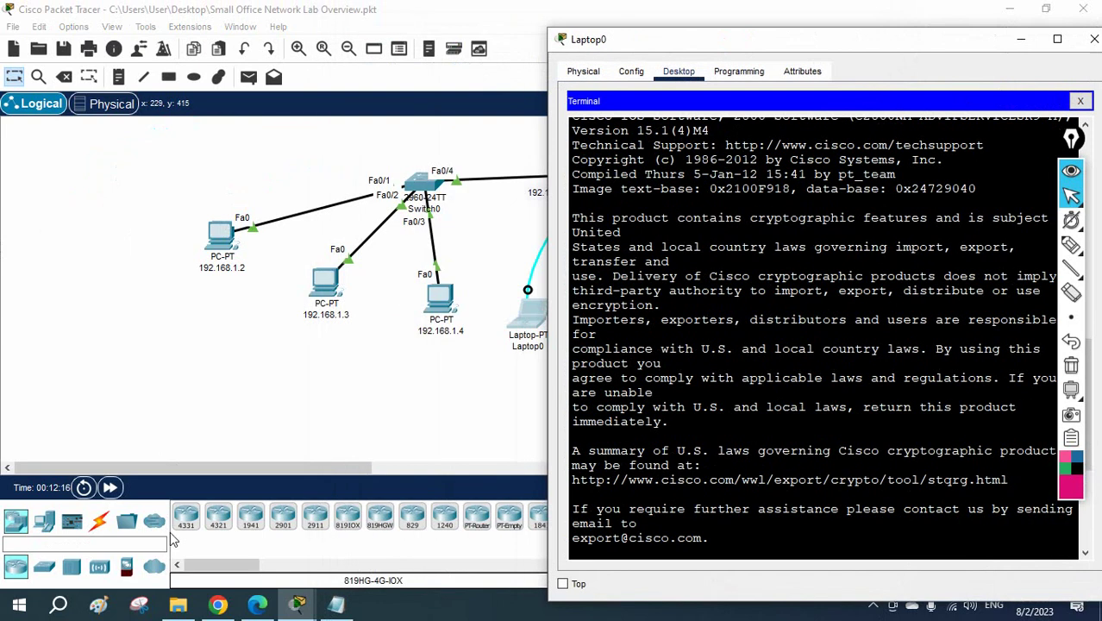
pyautogui.moveTo(197, 466); pyautogui.dragTo(332, 460)
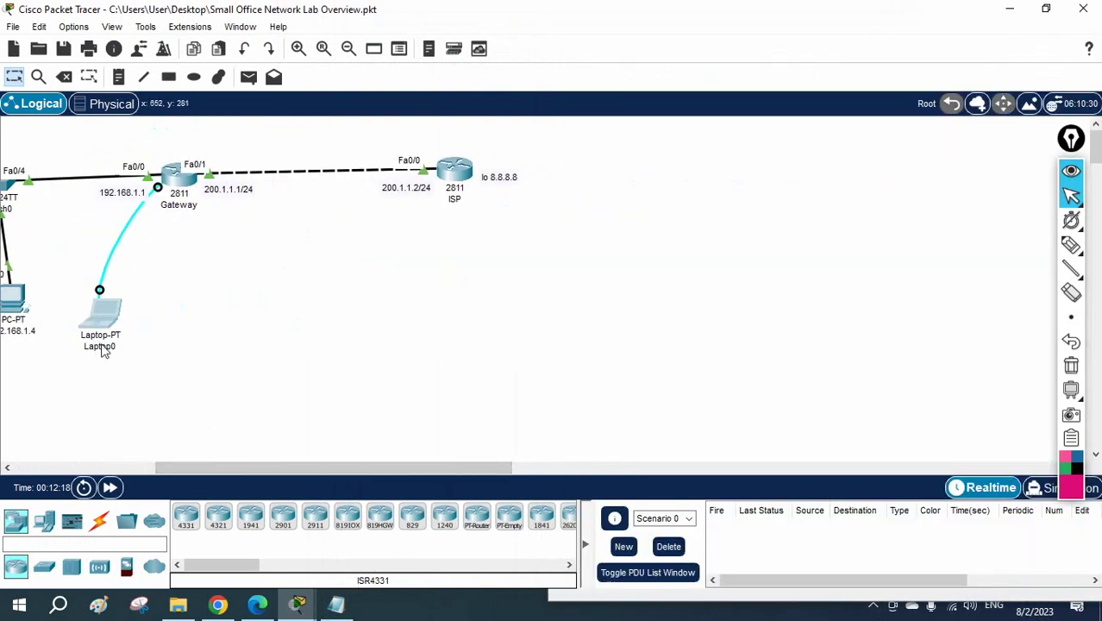
# Step: Arrange Laptop0's terminal window, wake the console and enter privileged mode with en
pyautogui.click(101, 314)
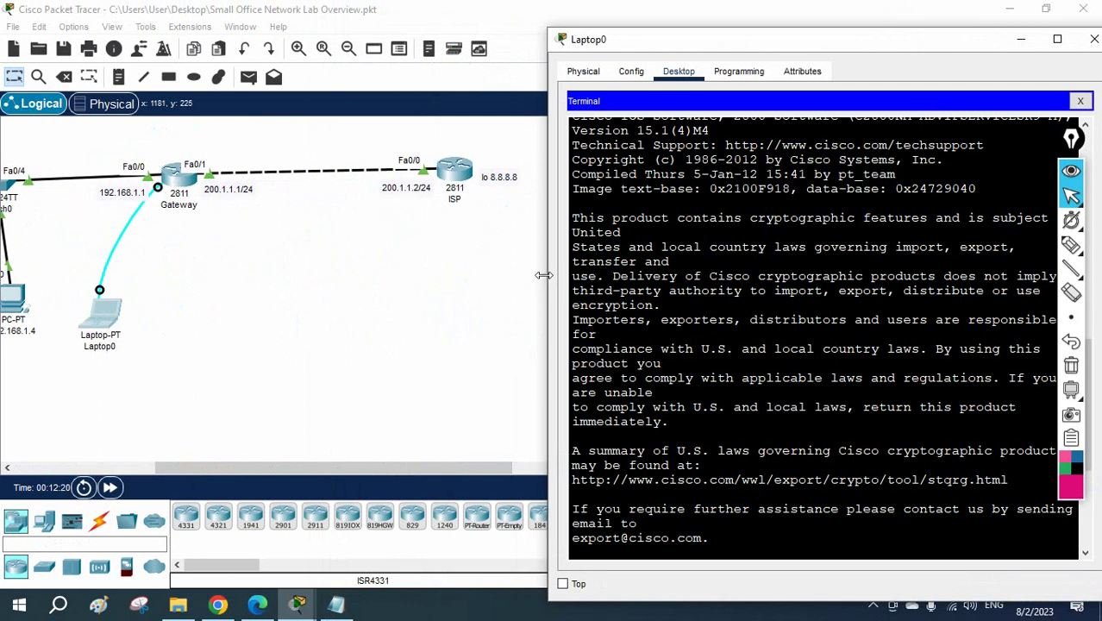
pyautogui.moveTo(544, 274); pyautogui.dragTo(369, 274)
pyautogui.moveTo(529, 233); pyautogui.dragTo(545, 211)
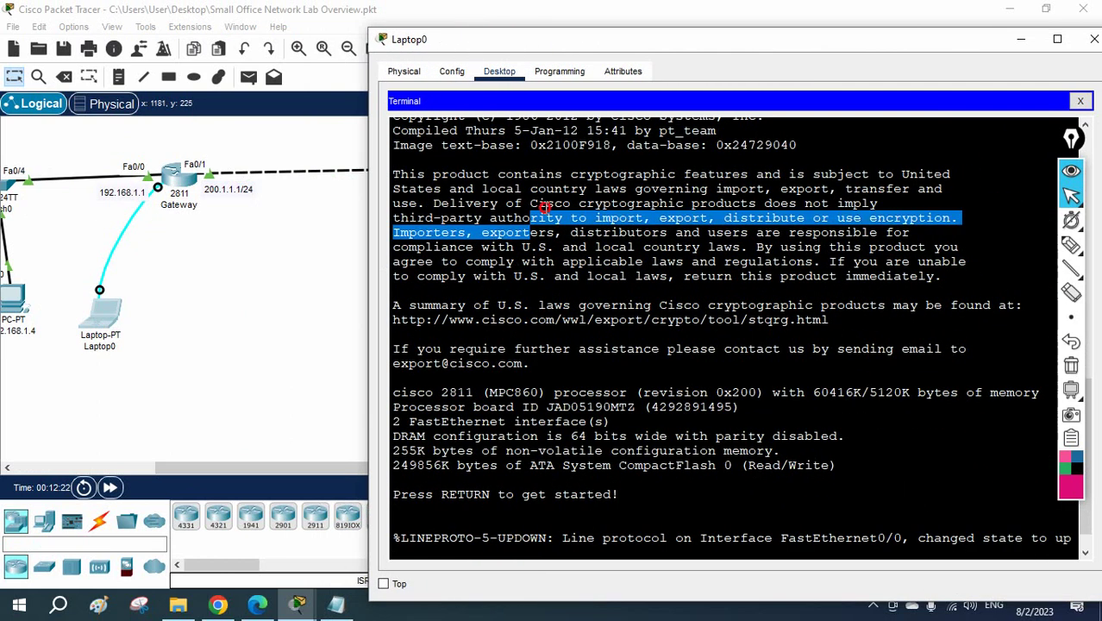
pyautogui.moveTo(609, 43); pyautogui.dragTo(600, 31)
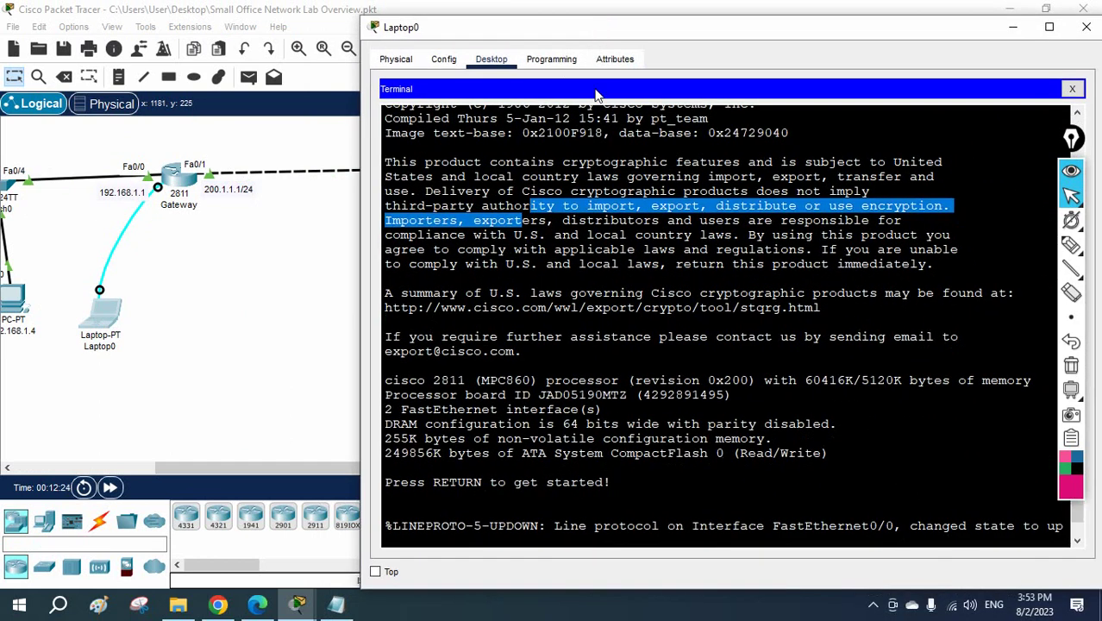
pyautogui.press('Return')
pyautogui.press('Return')
pyautogui.press('Return')
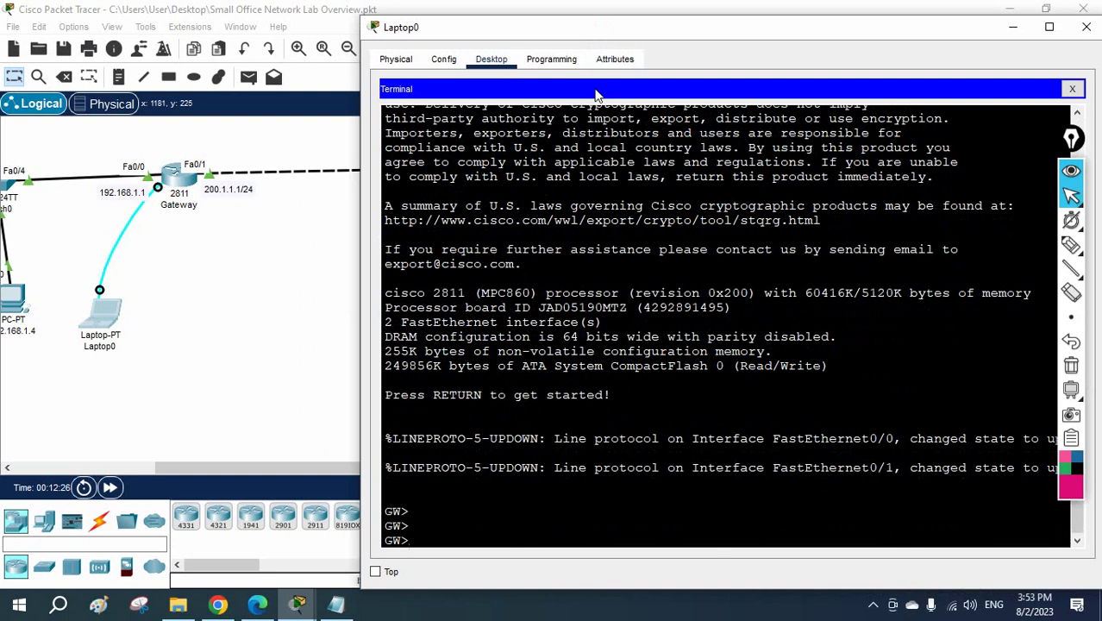
pyautogui.press('Return')
pyautogui.press('Return')
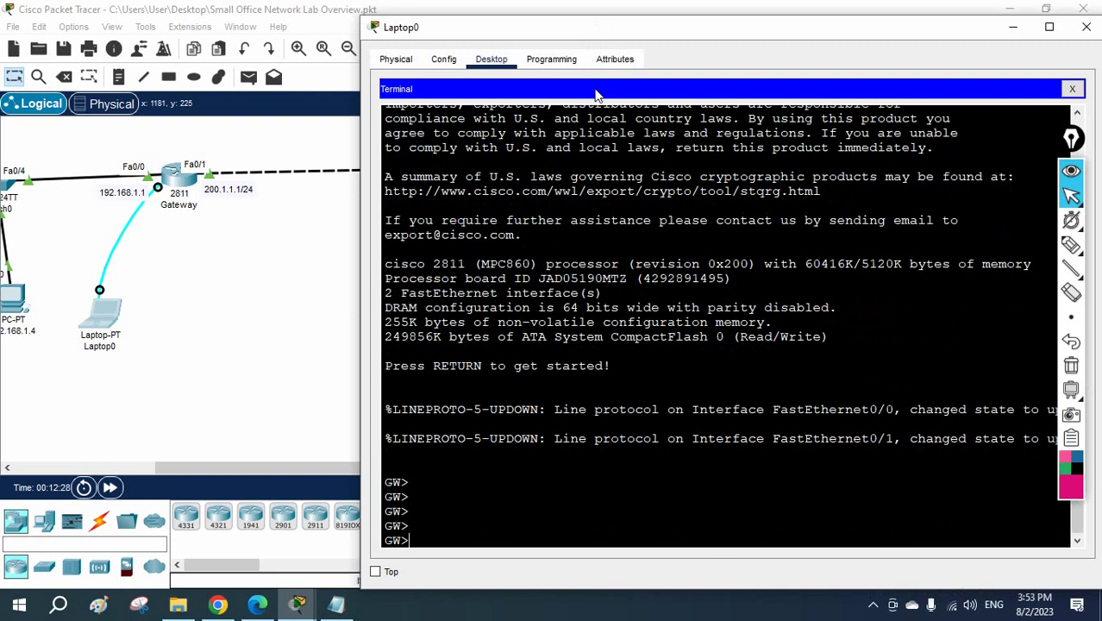
pyautogui.write('en')
pyautogui.press('Return')
# Step: Run sh run and page through interfaces, NAT, routes and access lists to the end
pyautogui.write('sh run')
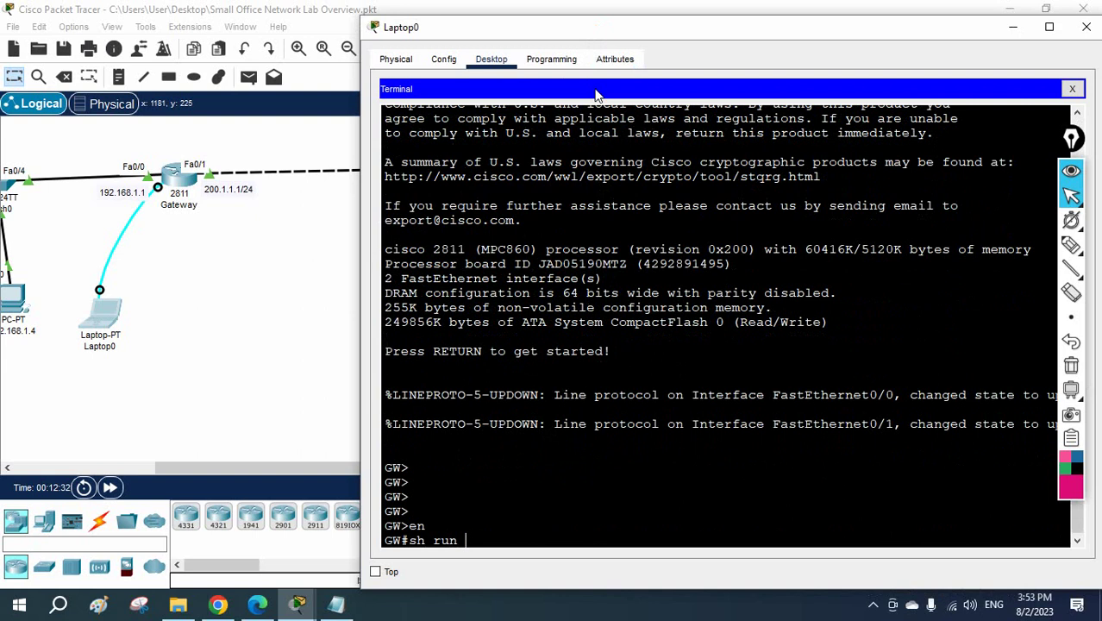
pyautogui.press('Return')
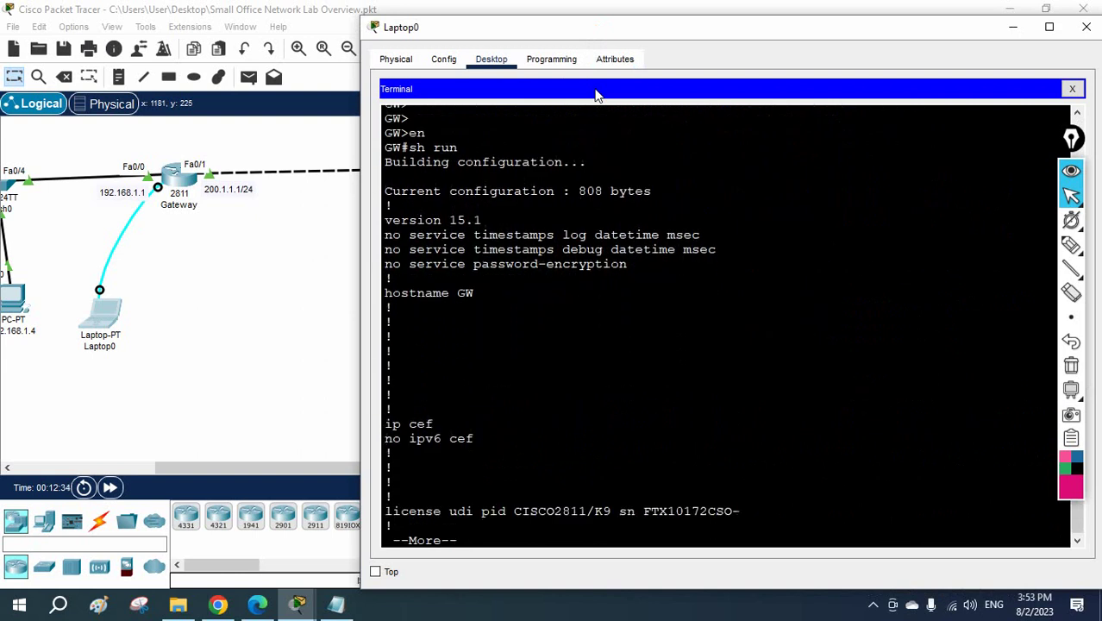
pyautogui.press('Return')
pyautogui.press('Return')
pyautogui.press('Return')
pyautogui.press('Return')
pyautogui.press('Return')
pyautogui.press('Return')
pyautogui.press('Return')
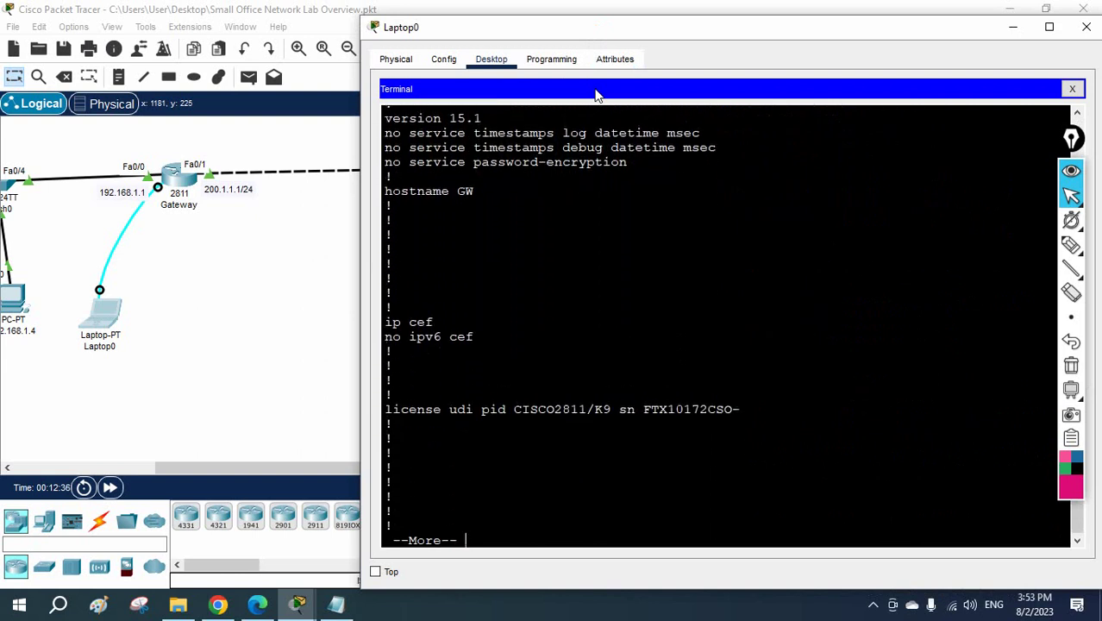
pyautogui.press('Return')
pyautogui.press('Return')
pyautogui.press('Return')
pyautogui.press('Return')
pyautogui.press('Return')
pyautogui.press('Return')
pyautogui.press('Return')
pyautogui.press('Return')
pyautogui.press('Return')
pyautogui.press('Return')
pyautogui.press('Return')
pyautogui.press('Return')
pyautogui.press('Return')
pyautogui.press('Return')
pyautogui.press('Return')
pyautogui.press('Return')
pyautogui.press('Return')
pyautogui.press('Return')
pyautogui.press('Return')
pyautogui.press('Return')
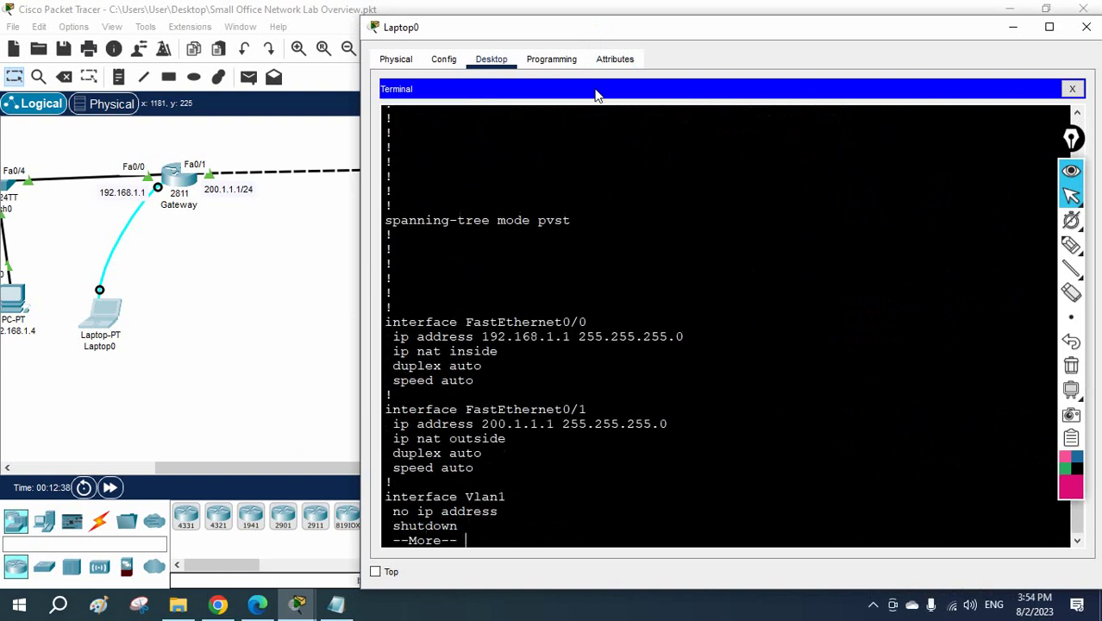
pyautogui.press('Return')
pyautogui.press('Return')
pyautogui.press('Return')
pyautogui.press('Return')
pyautogui.press('Return')
pyautogui.press('Return')
pyautogui.press('Return')
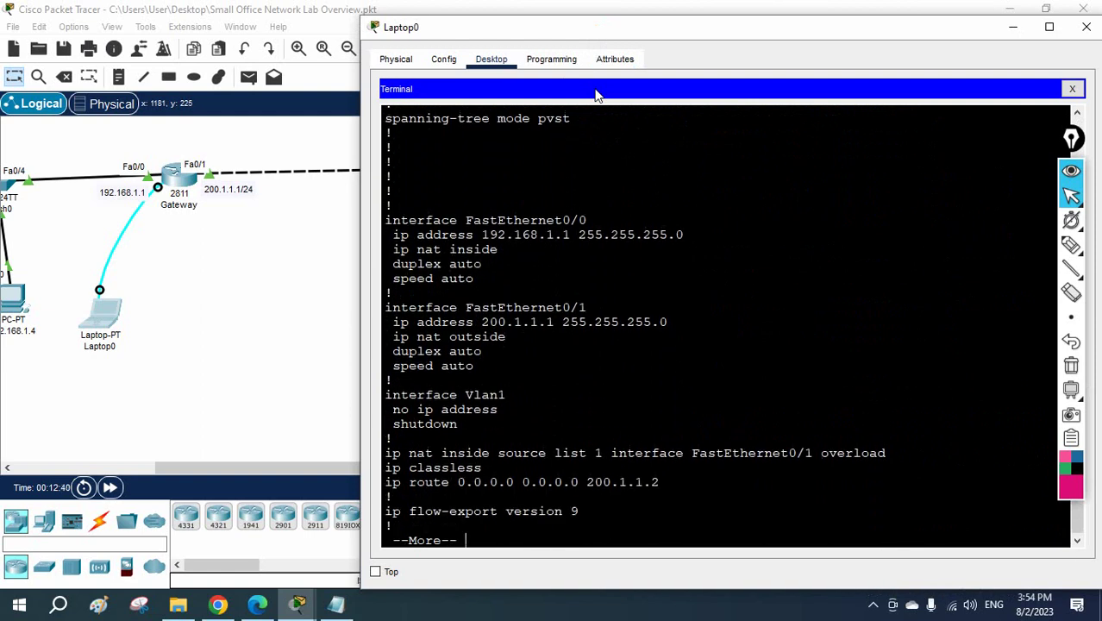
pyautogui.press('Return')
pyautogui.press('Return')
pyautogui.press('Return')
pyautogui.press('Return')
pyautogui.press('Return')
pyautogui.press('Return')
pyautogui.press('Return')
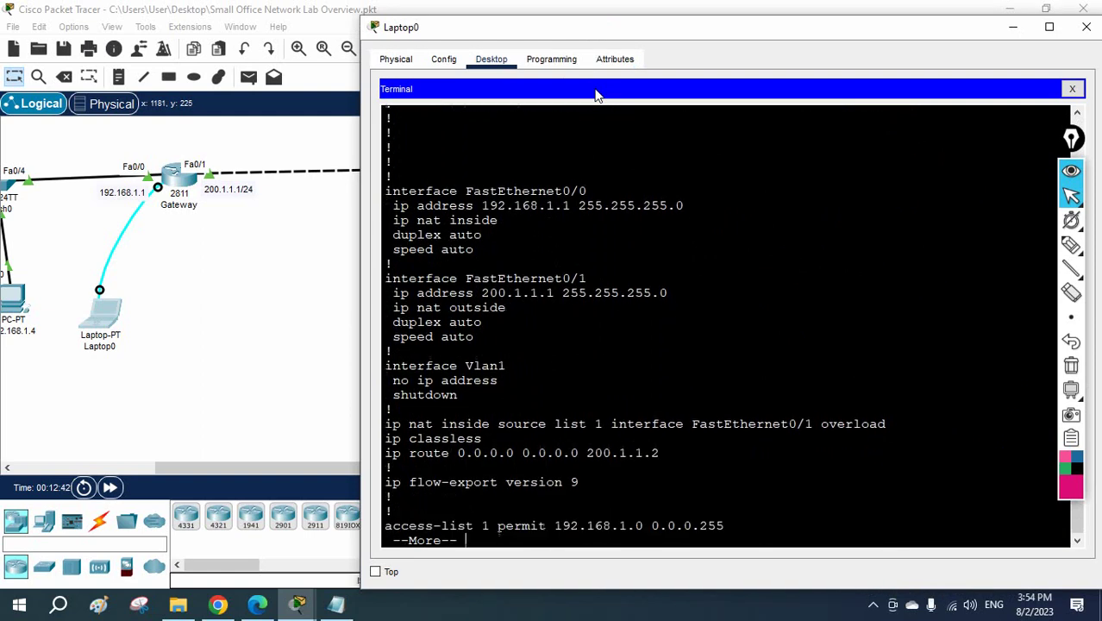
pyautogui.press('Return')
pyautogui.press('Return')
pyautogui.press('Return')
pyautogui.press('Return')
pyautogui.press('Return')
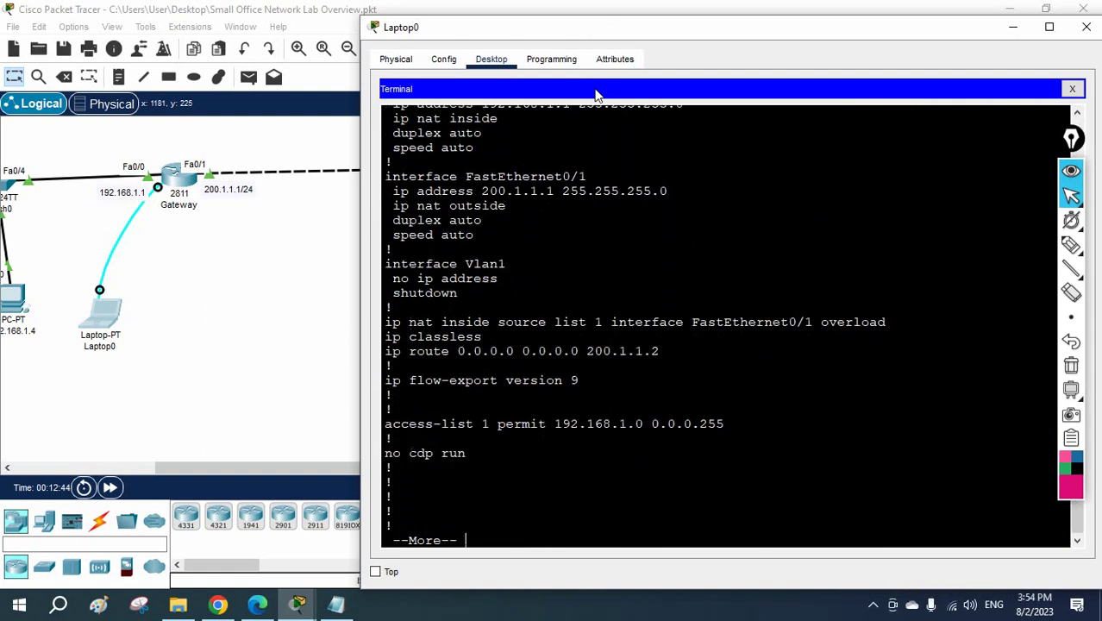
pyautogui.press('Return')
pyautogui.press('Return')
pyautogui.press('Return')
pyautogui.press('Return')
pyautogui.press('Return')
pyautogui.press('Return')
pyautogui.press('Return')
pyautogui.press('Return')
pyautogui.press('Return')
pyautogui.press('Return')
pyautogui.press('Return')
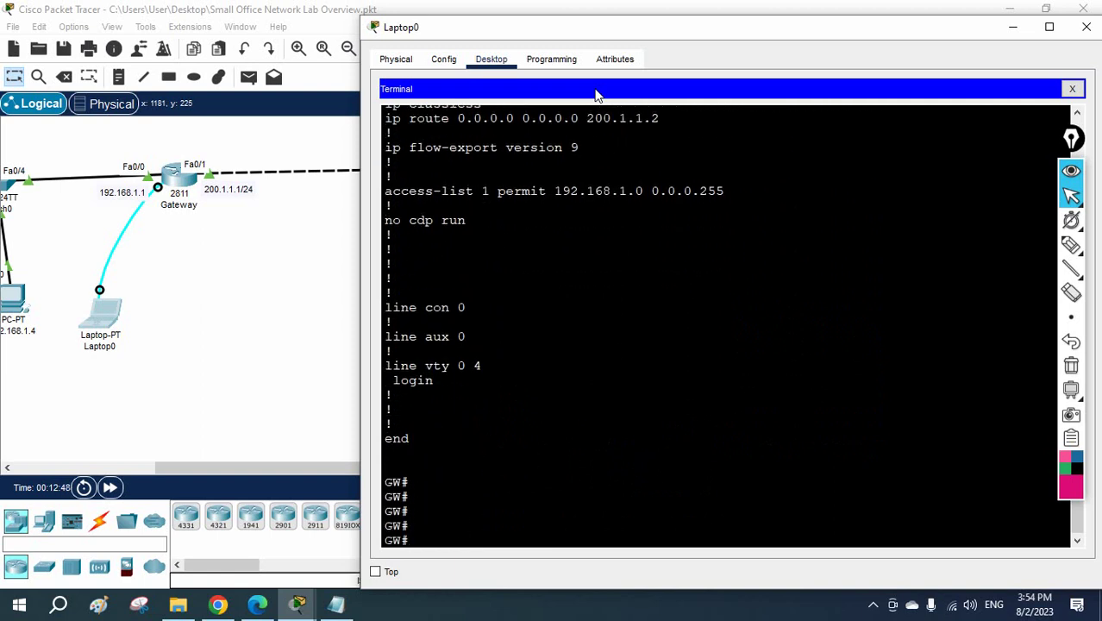
# Step: Enter config t and create the local user admin with a password
pyautogui.press('Return')
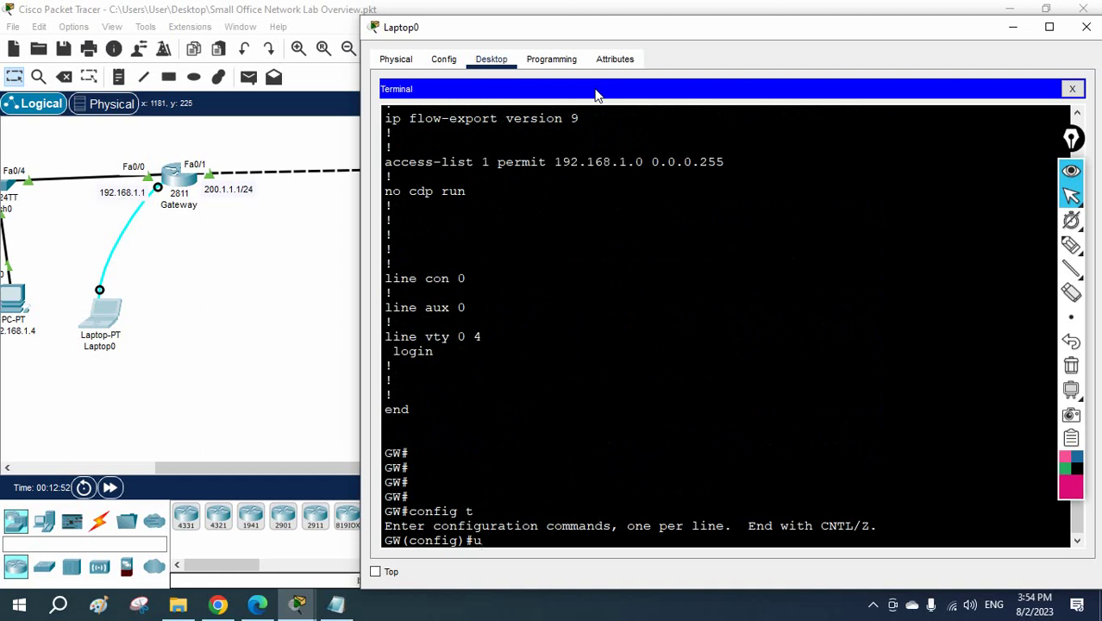
pyautogui.press('Tab')
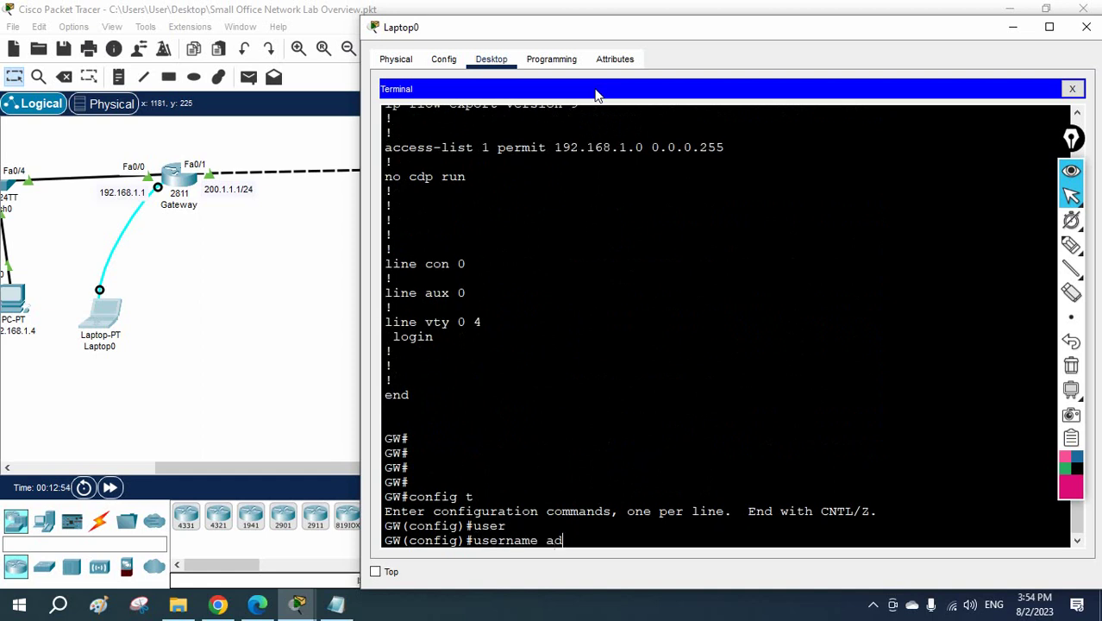
pyautogui.press('Tab')
pyautogui.press('BackSpace')
pyautogui.press('Tab')
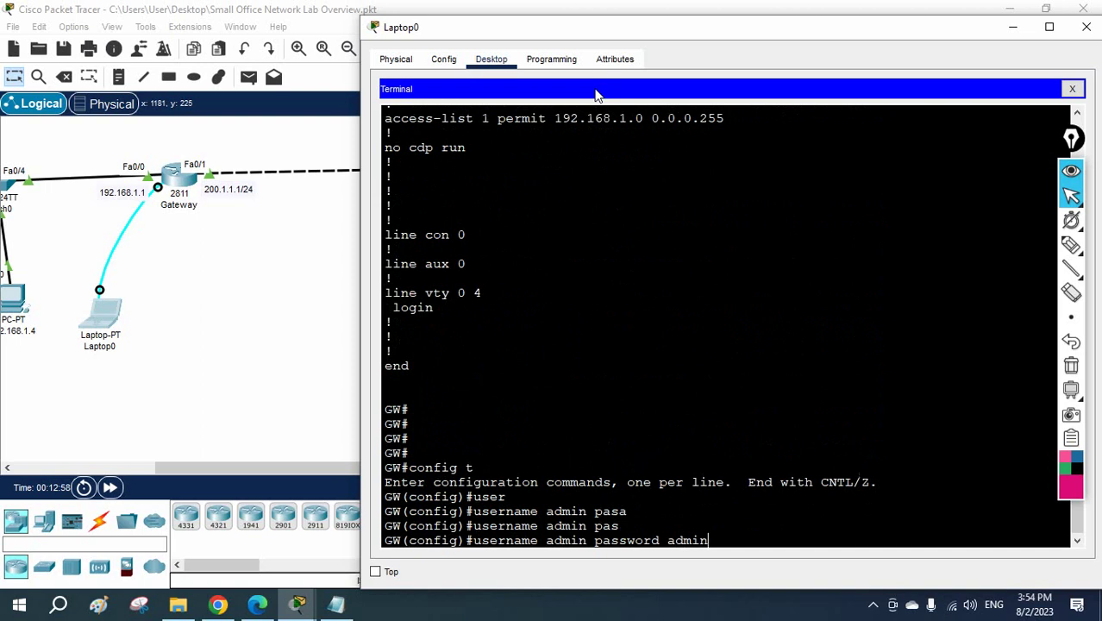
pyautogui.press('Return')
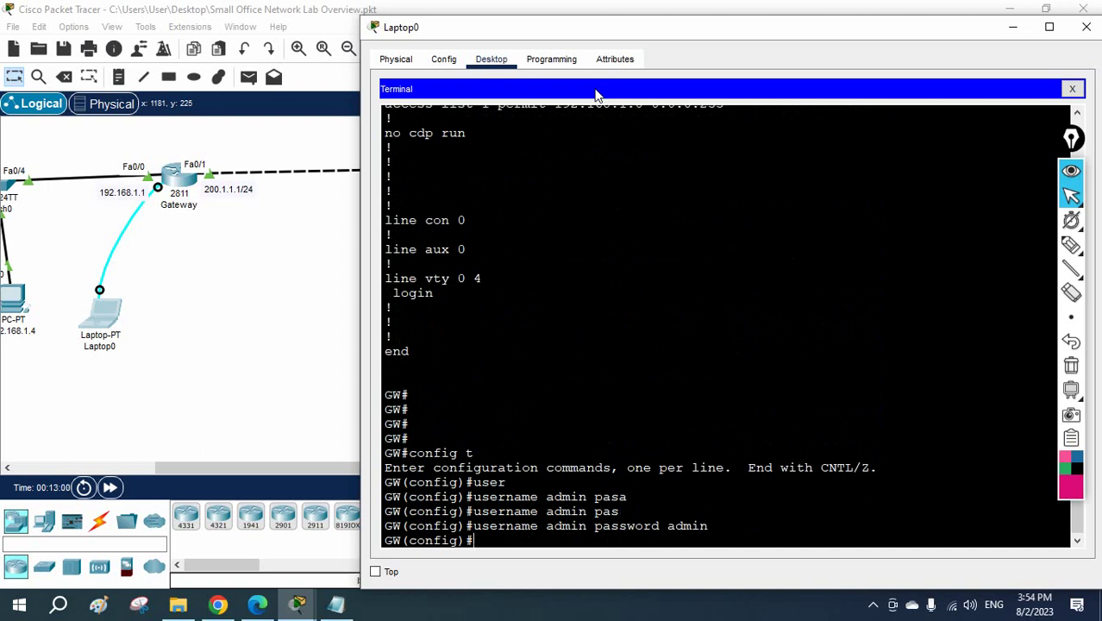
# Step: Set the router's enable password
pyautogui.write('en')
pyautogui.press('Tab')
pyautogui.write('ab')
pyautogui.press('Tab')
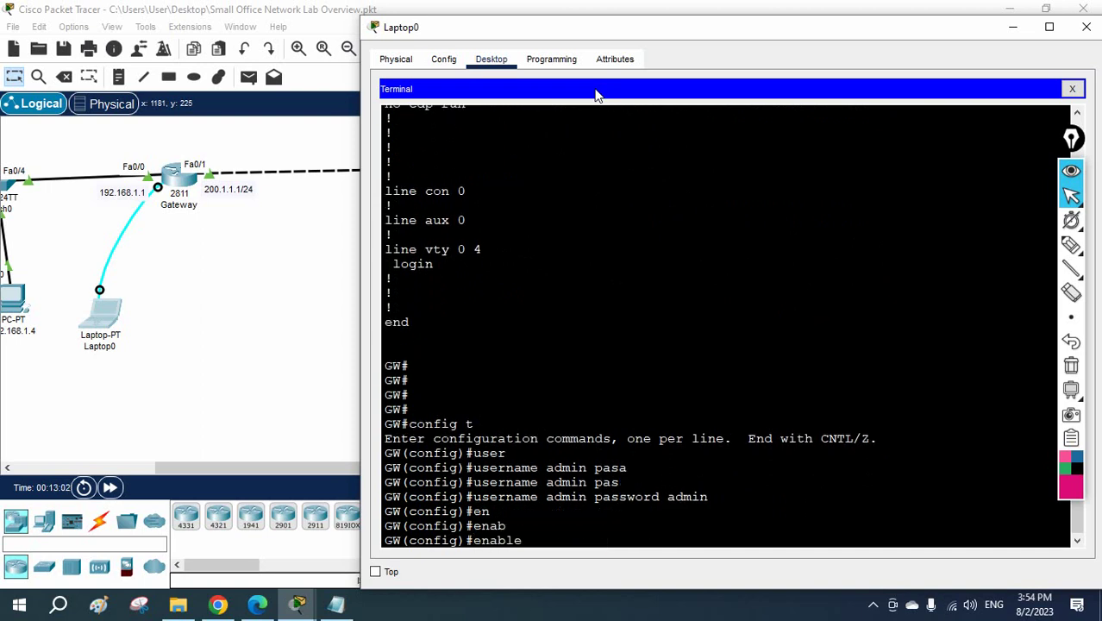
pyautogui.write('pa')
pyautogui.press('Tab')
pyautogui.write('abc')
pyautogui.press('Return')
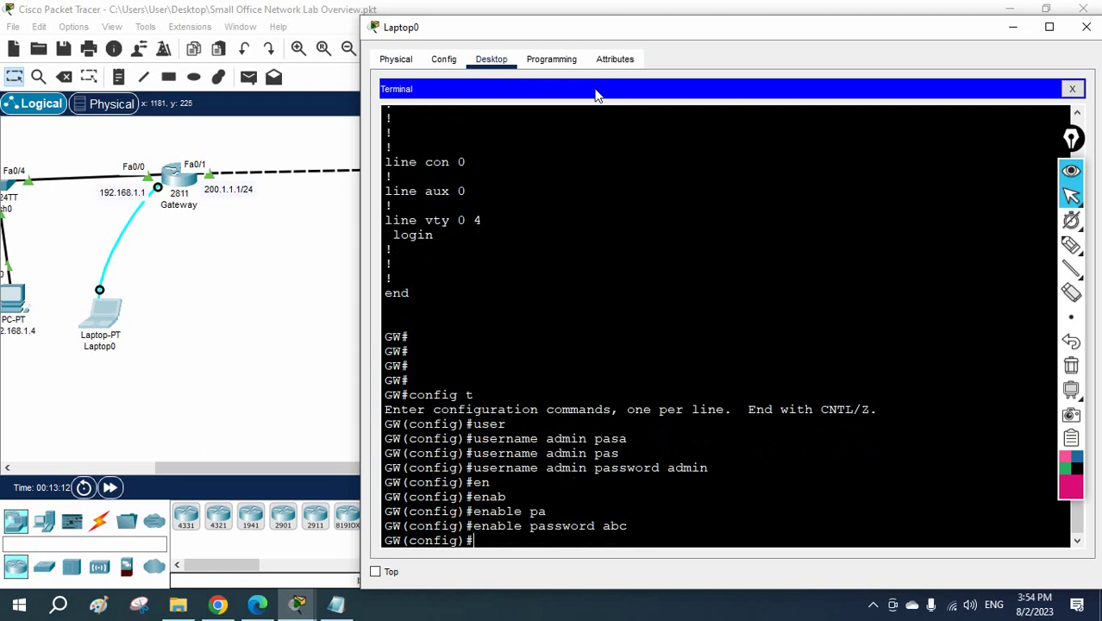
# Step: Apply login local to line vty 0 4
pyautogui.write('line vty 0 4')
pyautogui.press('Return')
pyautogui.write('login local')
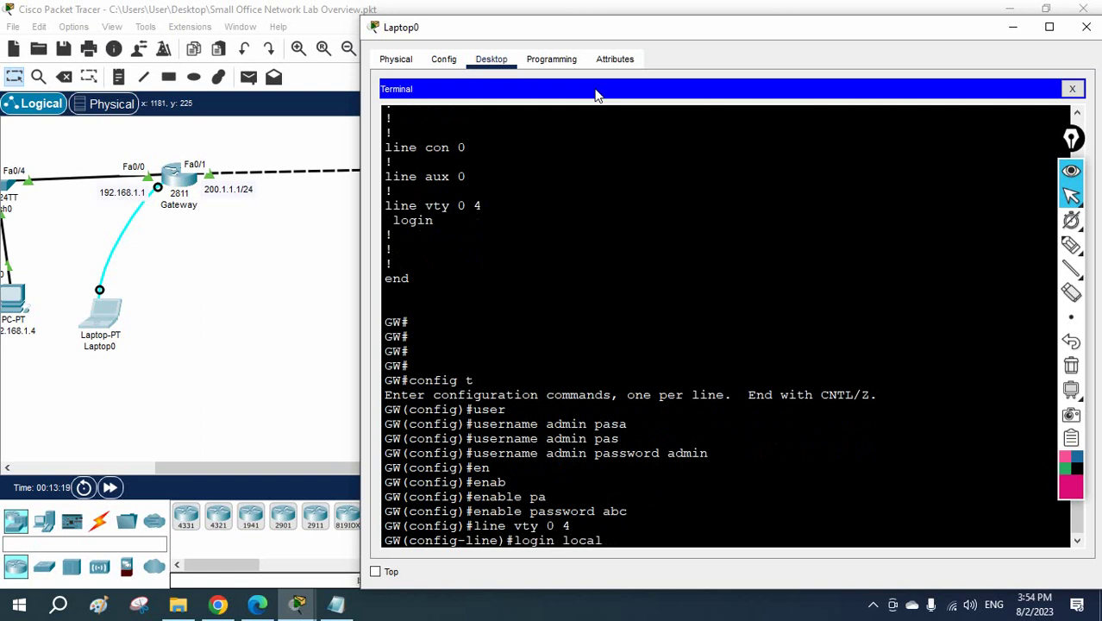
pyautogui.press('Return')
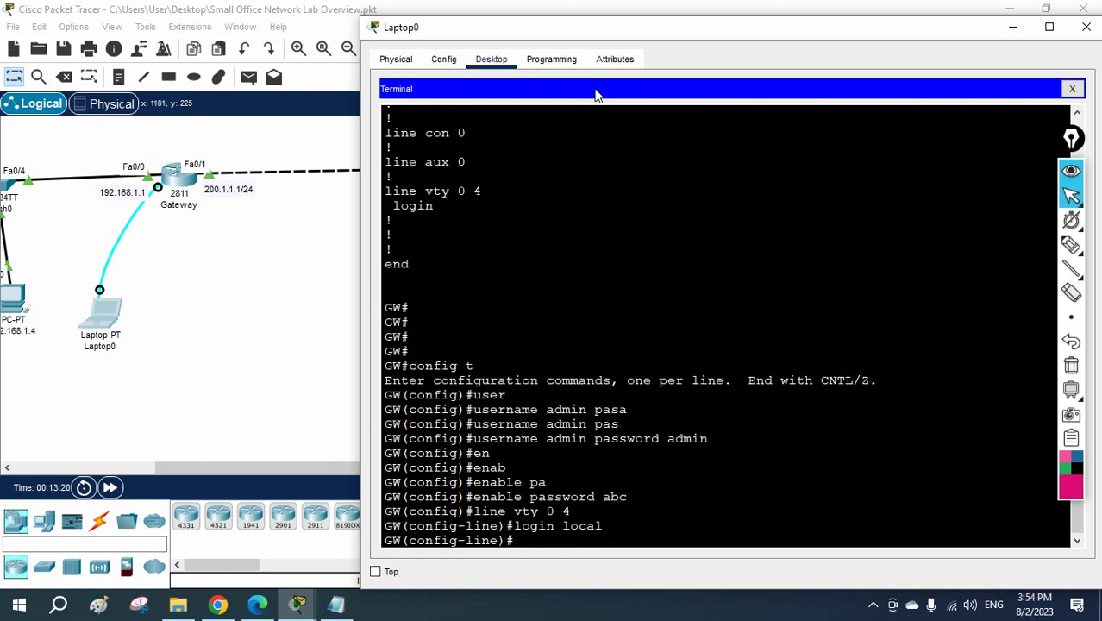
# Step: Exit back to the GW# prompt and show the interface brief with sh ip int br
pyautogui.write('exit')
pyautogui.press('Return')
pyautogui.write('exit')
pyautogui.press('Return')
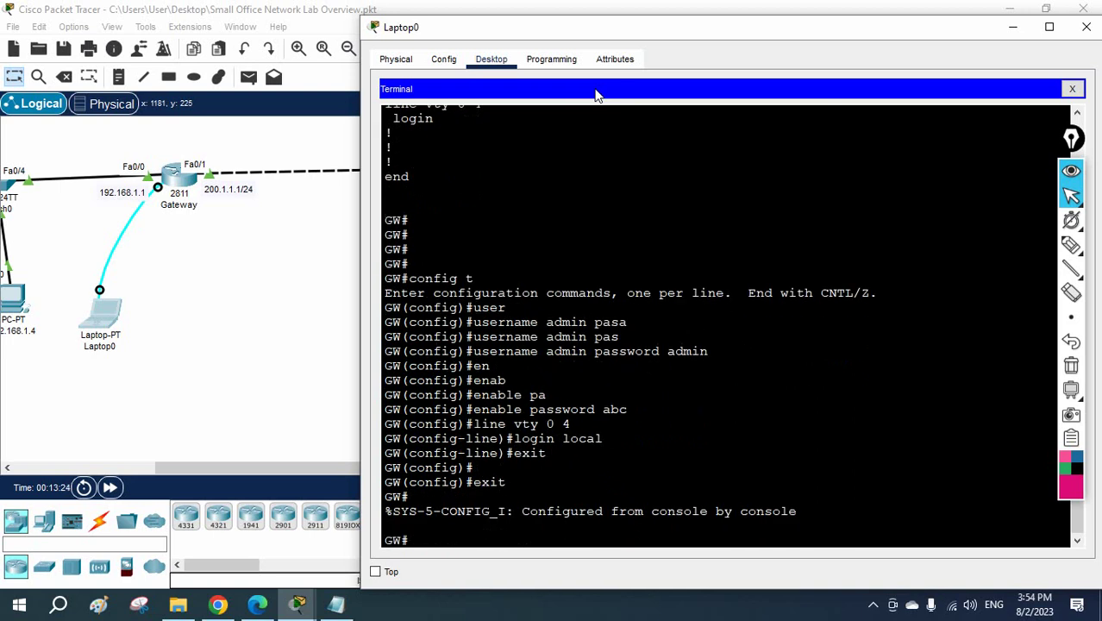
pyautogui.write('sh ip int br')
pyautogui.press('Return')
pyautogui.press('Return')
pyautogui.press('Return')
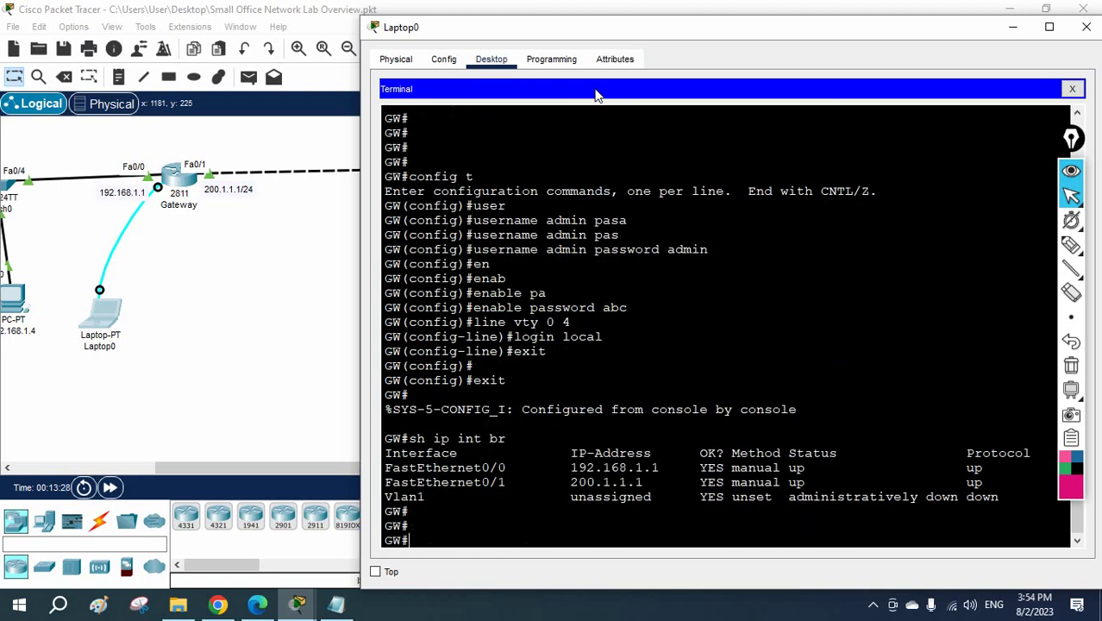
# Step: Copy the Fa0/0 address 192.168.1.1 from the interface table and return to the main topology
pyautogui.moveTo(660, 468); pyautogui.dragTo(536, 466)
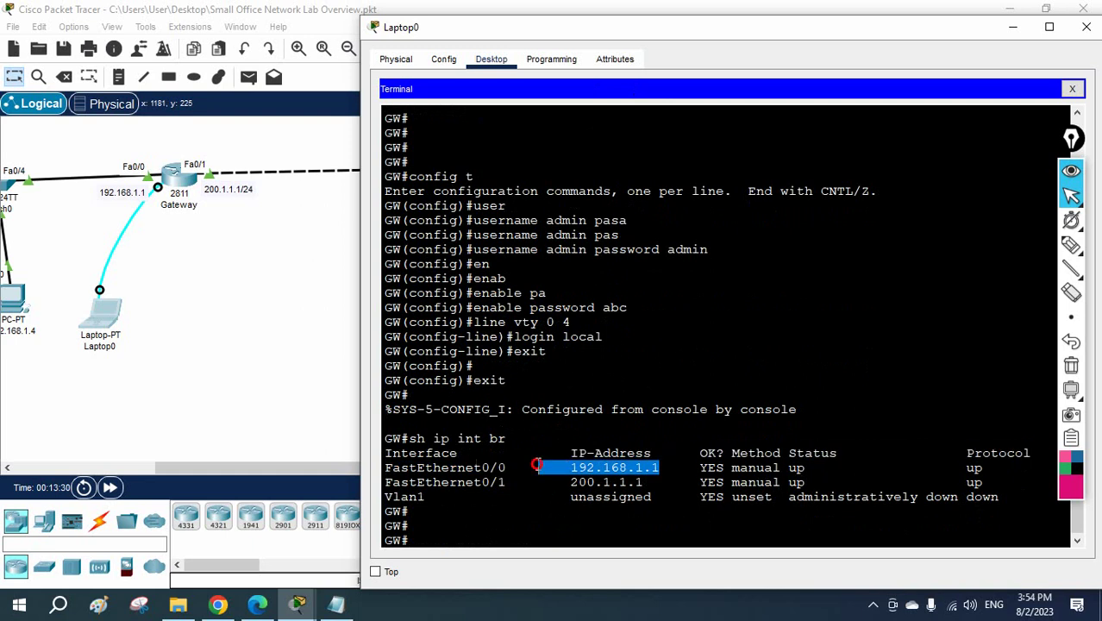
pyautogui.rightClick(576, 466)
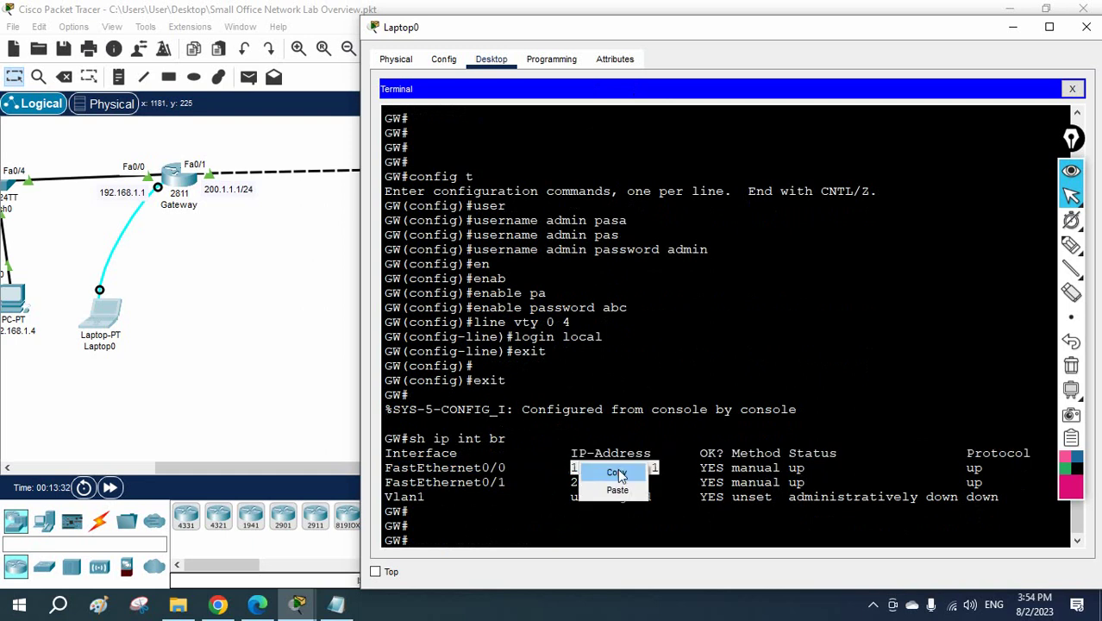
pyautogui.click(617, 473)
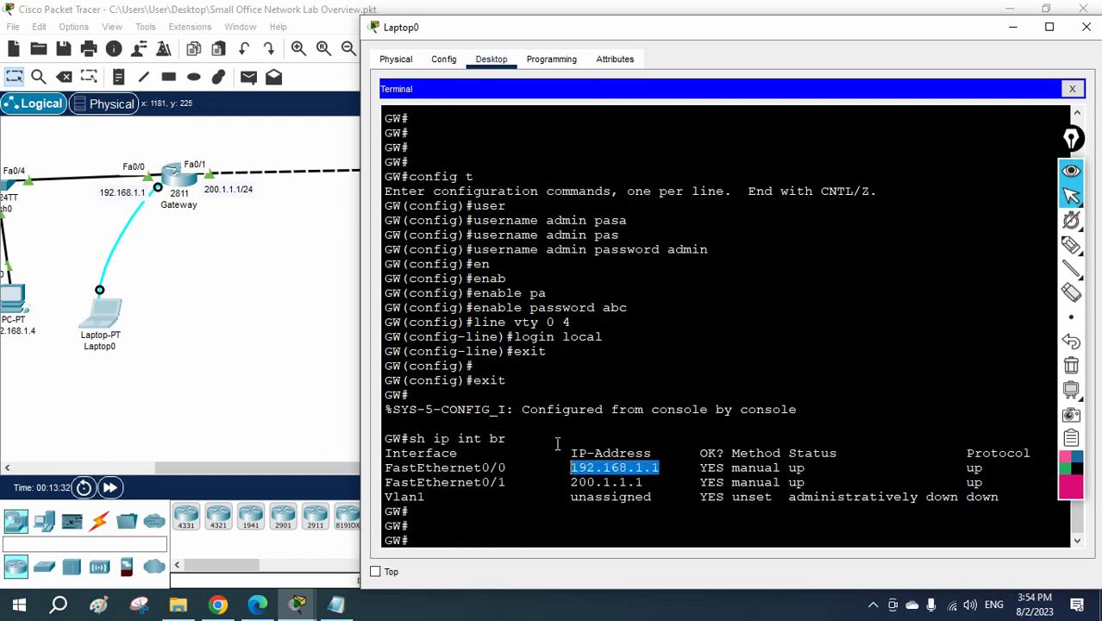
pyautogui.click(234, 468)
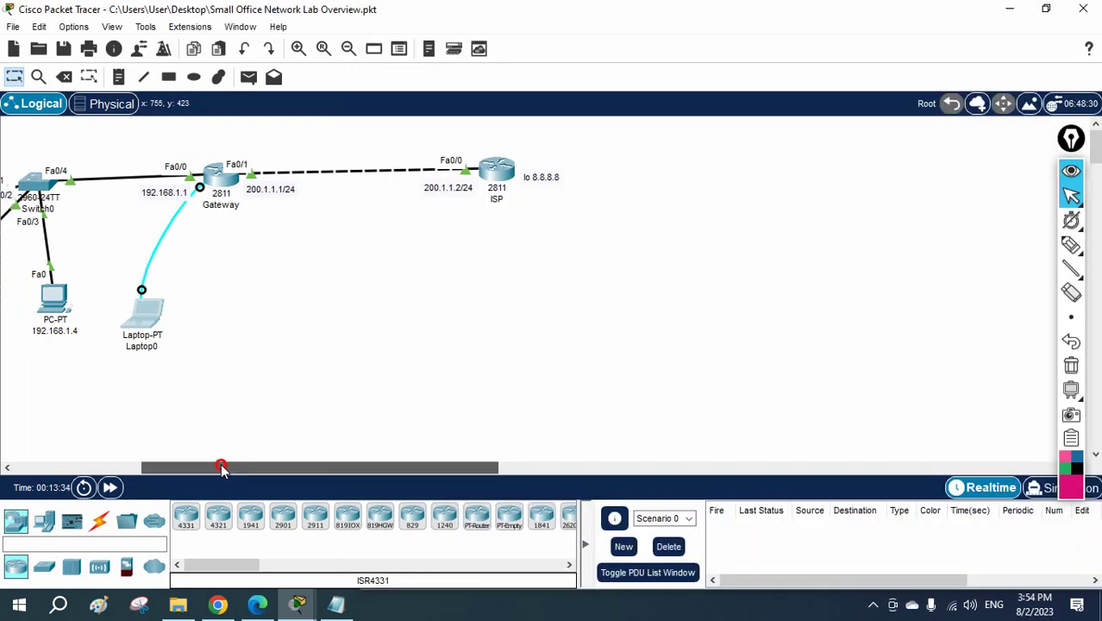
# Step: From PC 192.168.1.4's Command Prompt, telnet to the pasted address 192.168.1.1
pyautogui.click(52, 306)
pyautogui.click(462, 62)
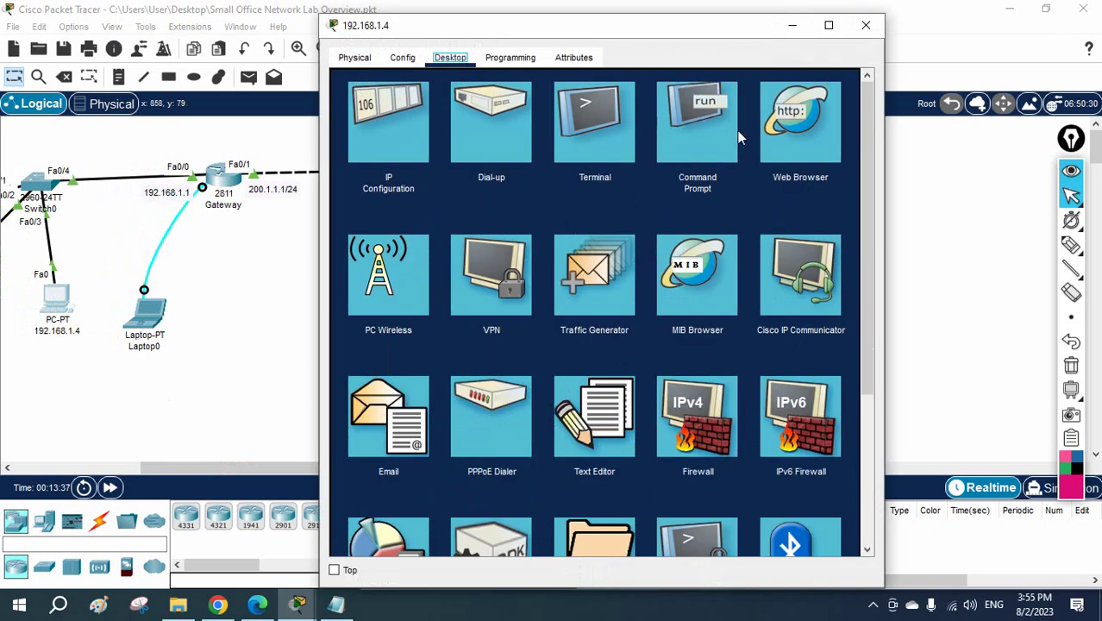
pyautogui.click(703, 129)
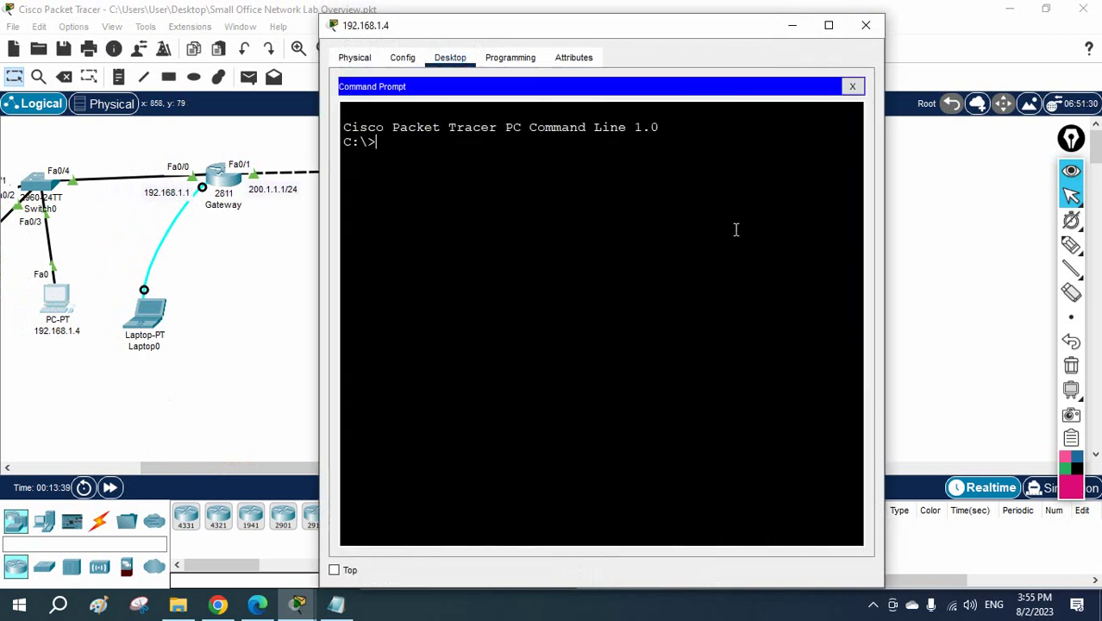
pyautogui.write('telnet')
pyautogui.rightClick(736, 229)
pyautogui.click(750, 256)
pyautogui.press('Return')
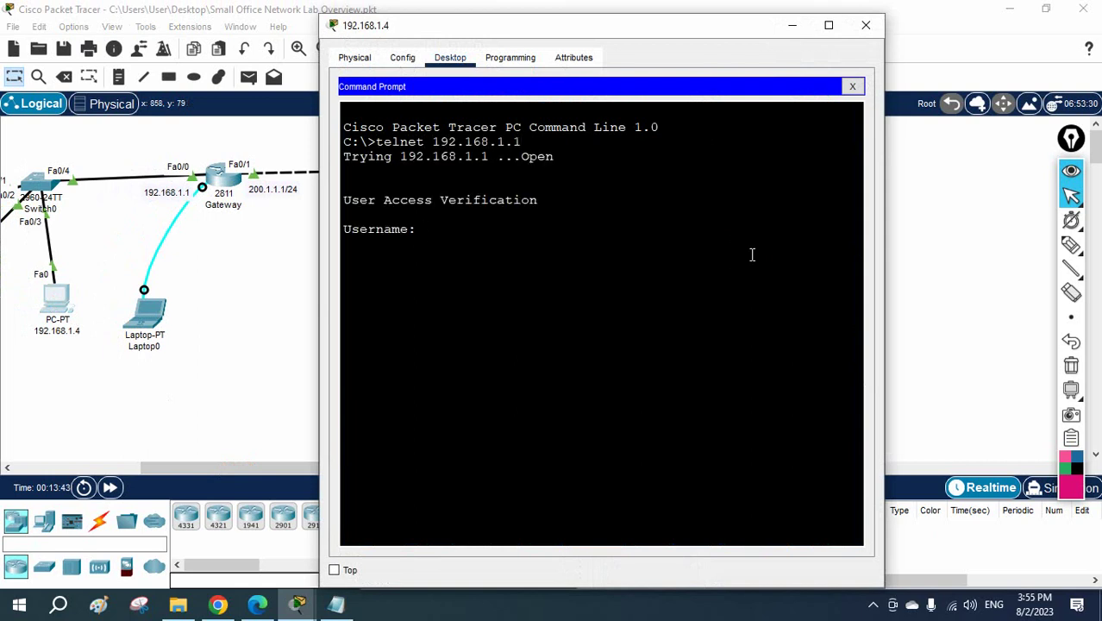
pyautogui.moveTo(684, 25); pyautogui.dragTo(896, 36)
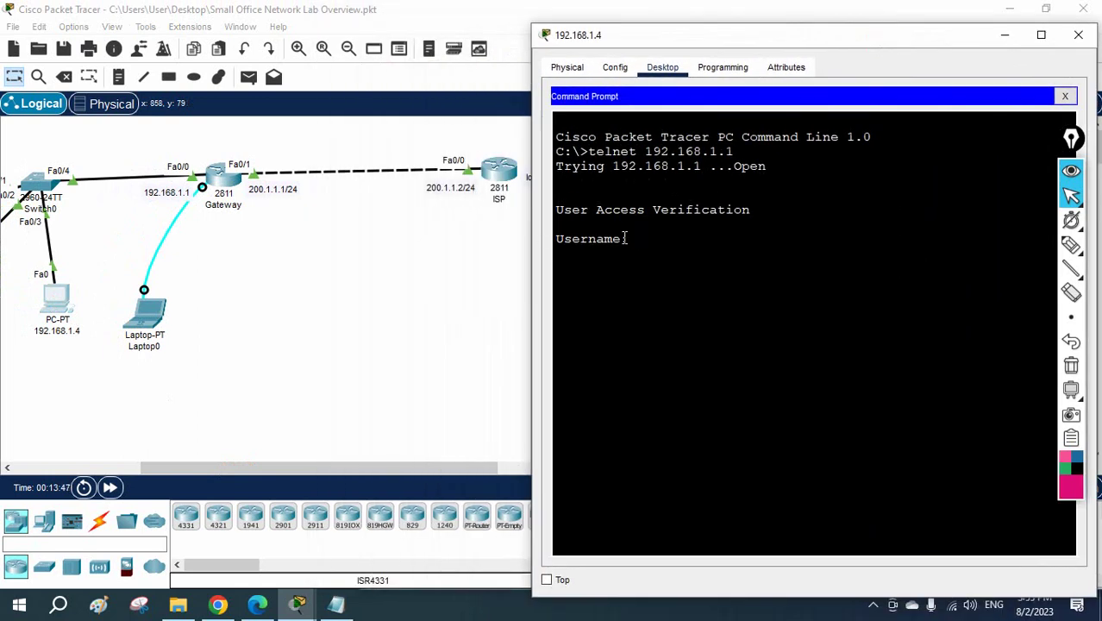
# Step: Log in to the Gateway as admin, enter privileged mode and run sh ip int br
pyautogui.write('admin')
pyautogui.press('Return')
pyautogui.press('Return')
pyautogui.press('Return')
pyautogui.press('Return')
pyautogui.press('Return')
pyautogui.press('Return')
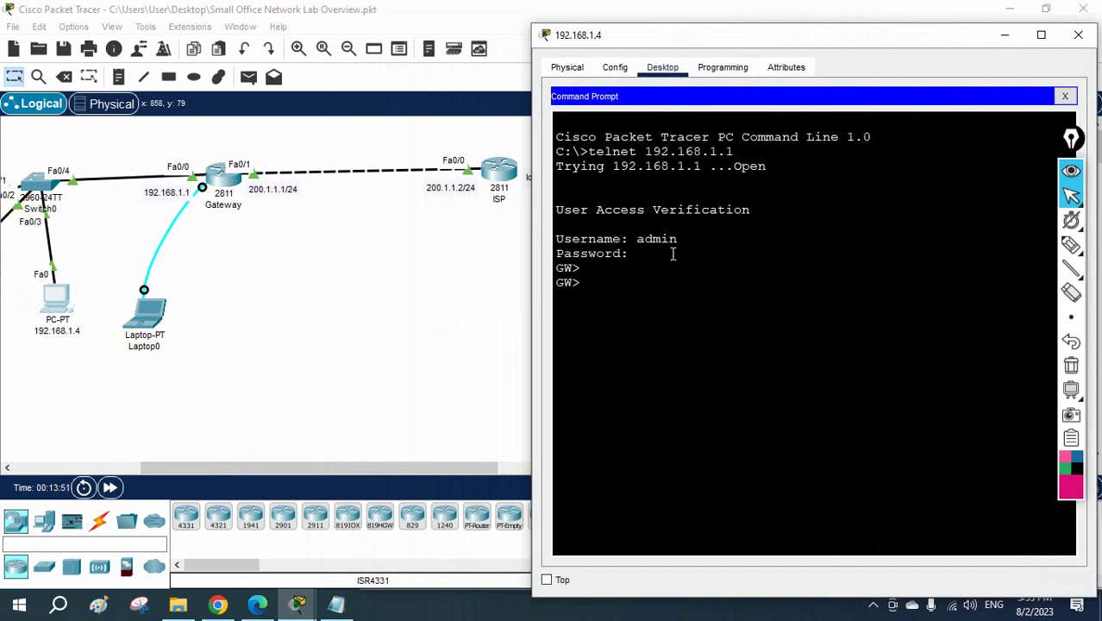
pyautogui.write('en')
pyautogui.press('Return')
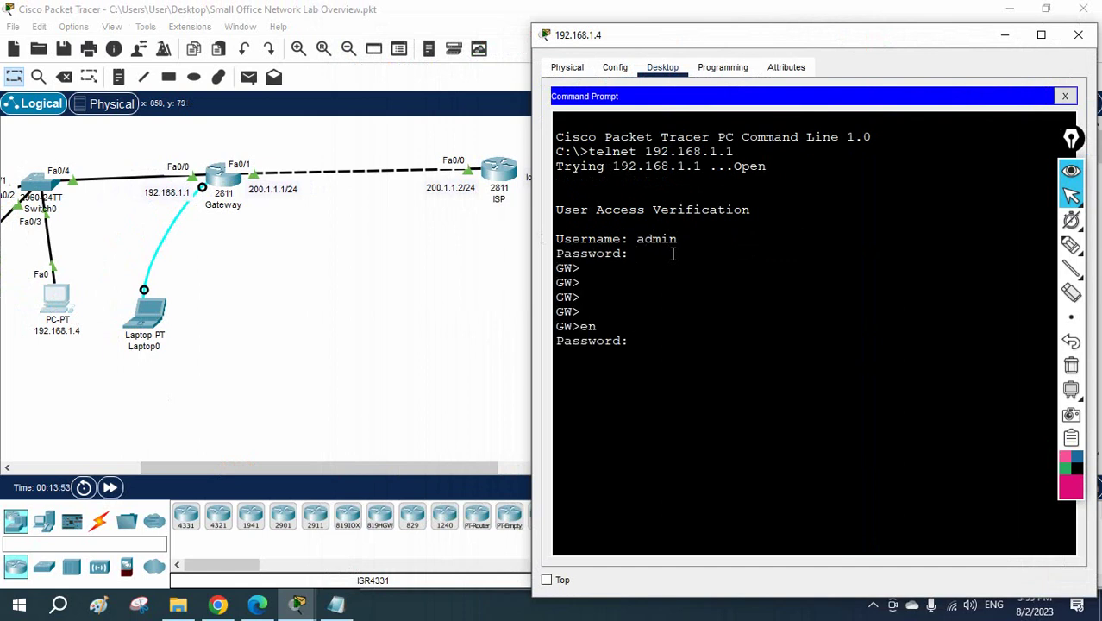
pyautogui.press('Return')
pyautogui.write('sh ru')
pyautogui.press('BackSpace')
pyautogui.press('BackSpace')
pyautogui.write('ip int br')
pyautogui.press('Return')
pyautogui.press('Return')
pyautogui.press('Return')
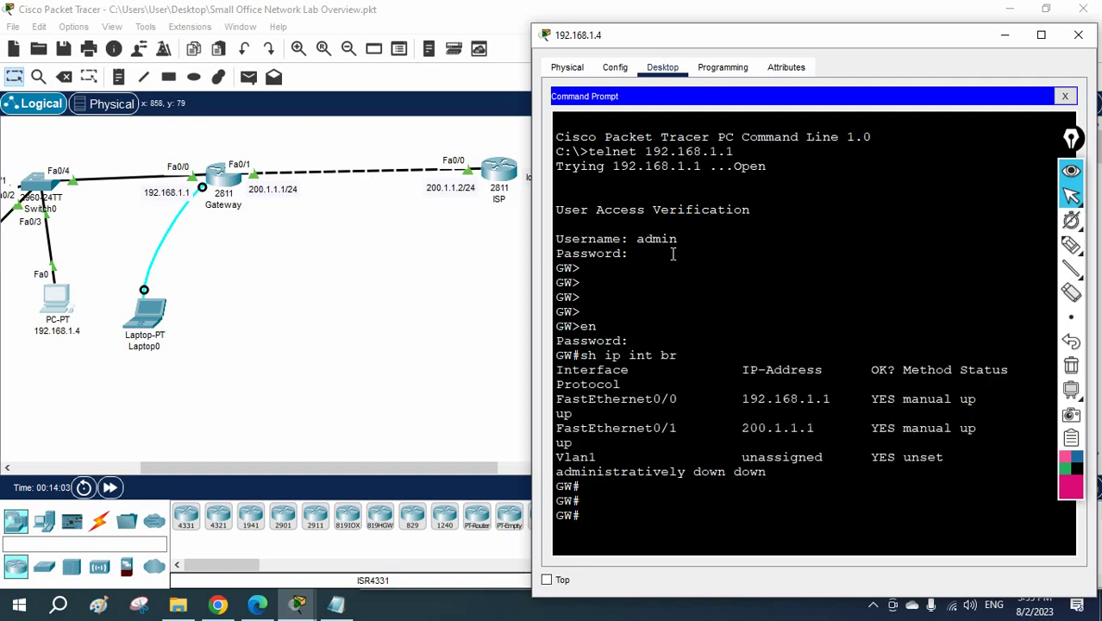
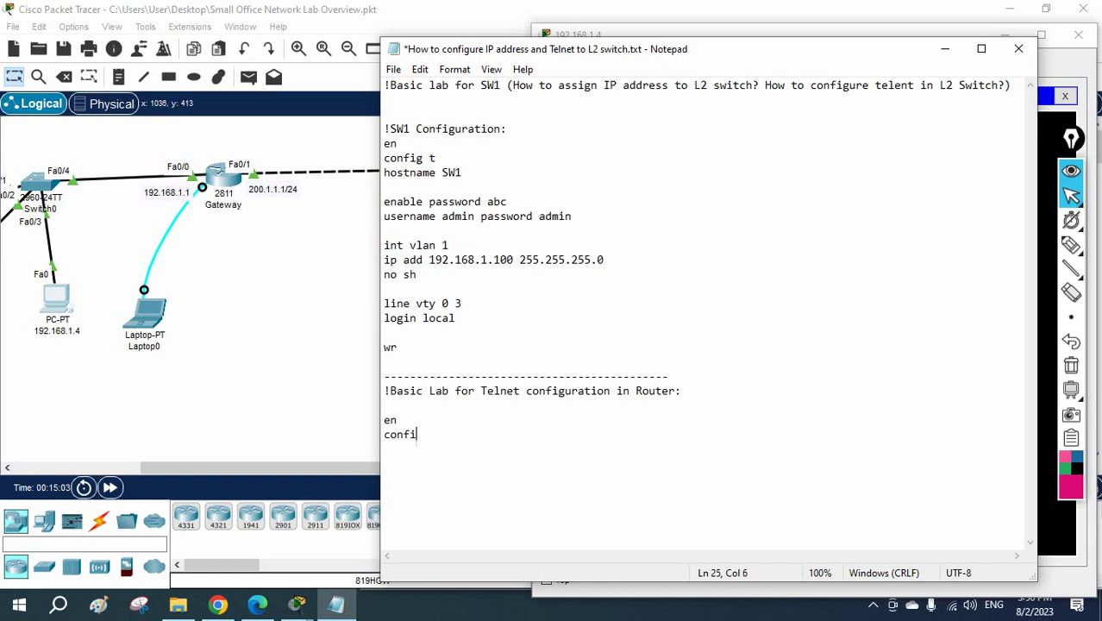
# Step: Write config t, hostname GW, and int f0/0 with ip add 192.168.1.1 255.255.255.0 and no sh
pyautogui.write('hostnam')
pyautogui.press('BackSpace')
pyautogui.press('BackSpace')
pyautogui.write('name GW')
pyautogui.press('Return')
pyautogui.press('Return')
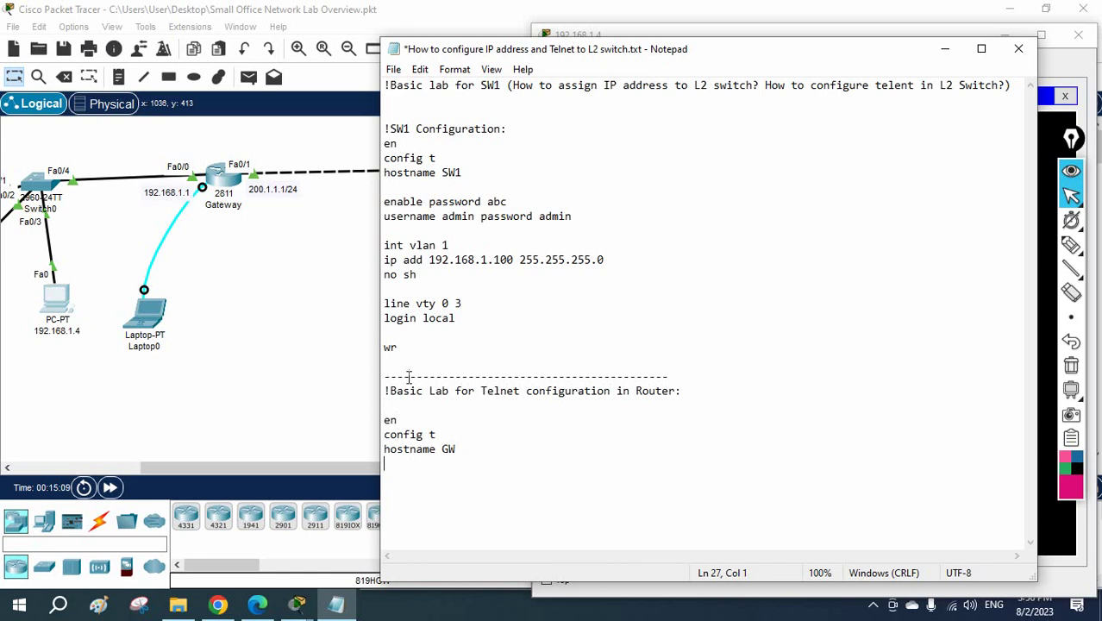
pyautogui.write('int f')
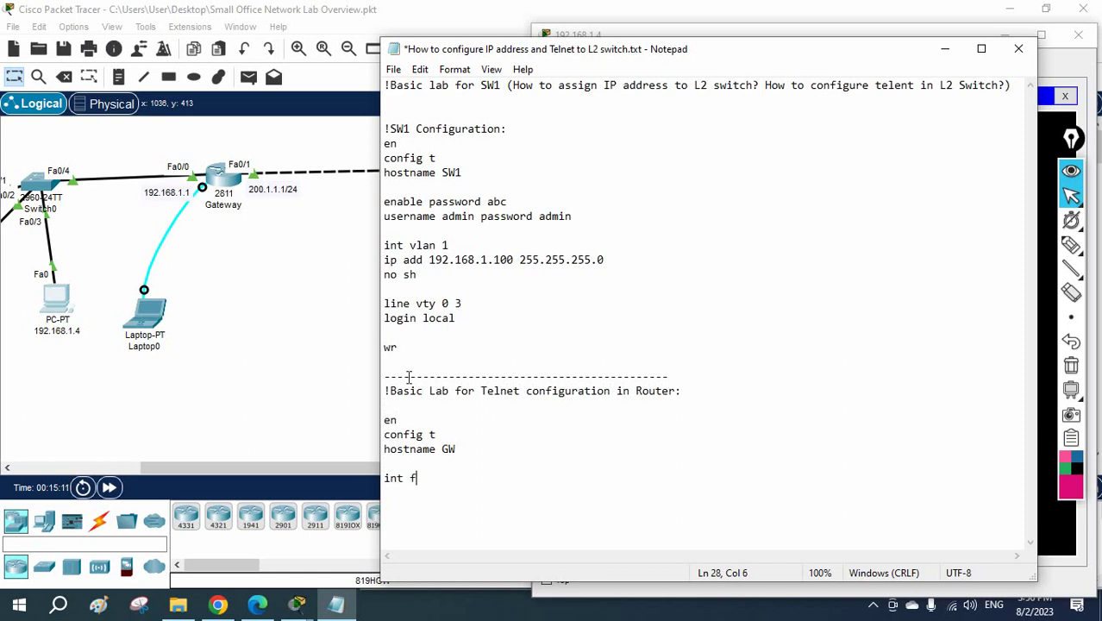
pyautogui.write('0/0')
pyautogui.press('Return')
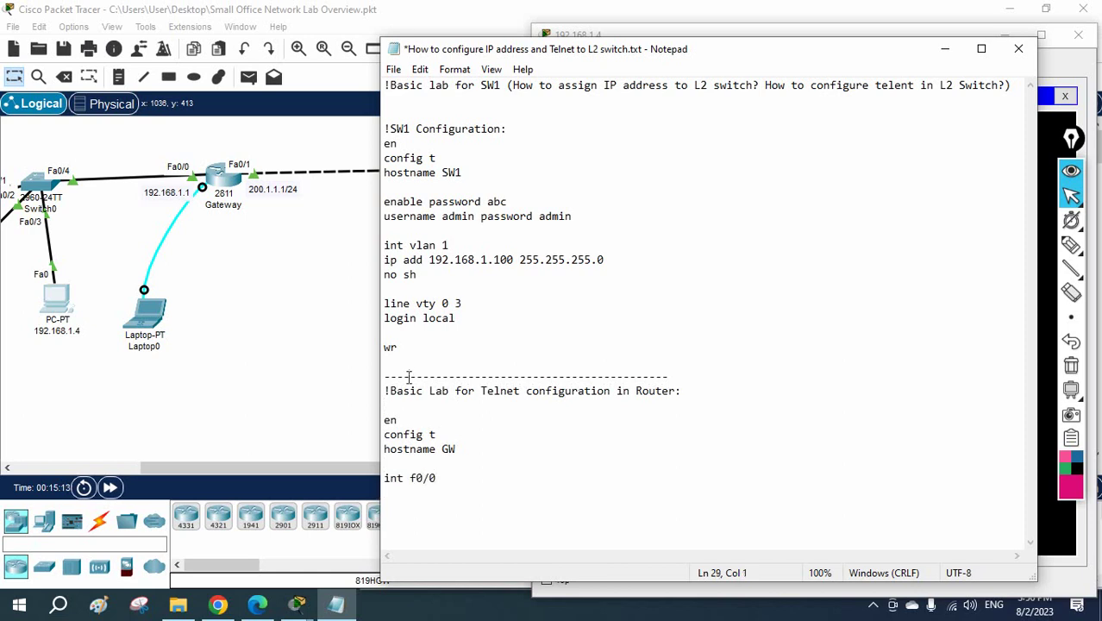
pyautogui.write('ip add 192.168.1')
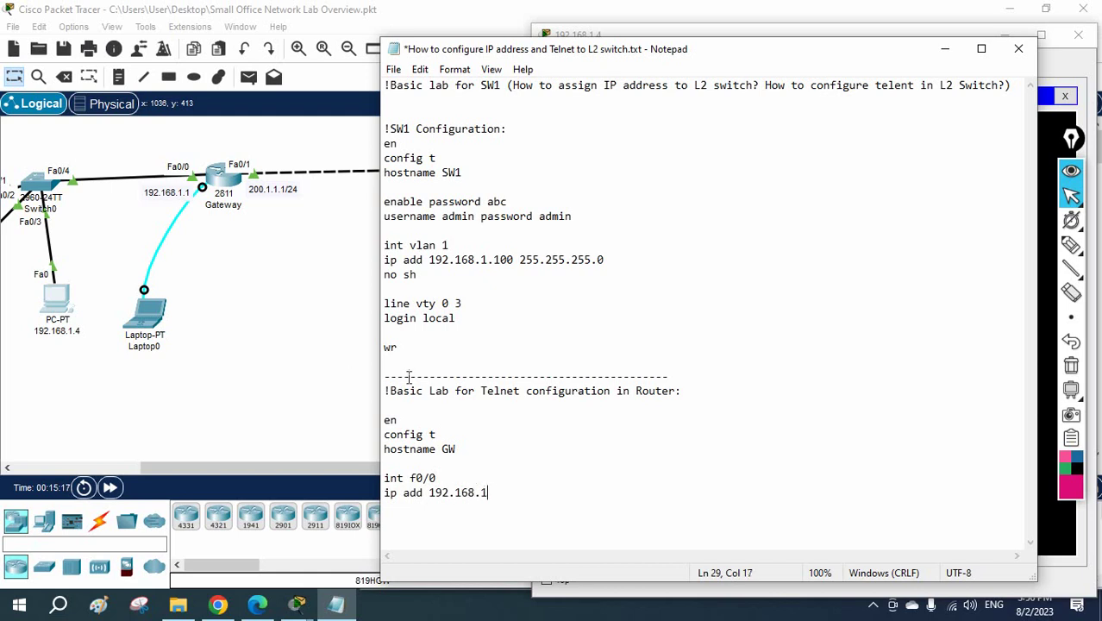
pyautogui.write('.1 255.255.255.0 ')
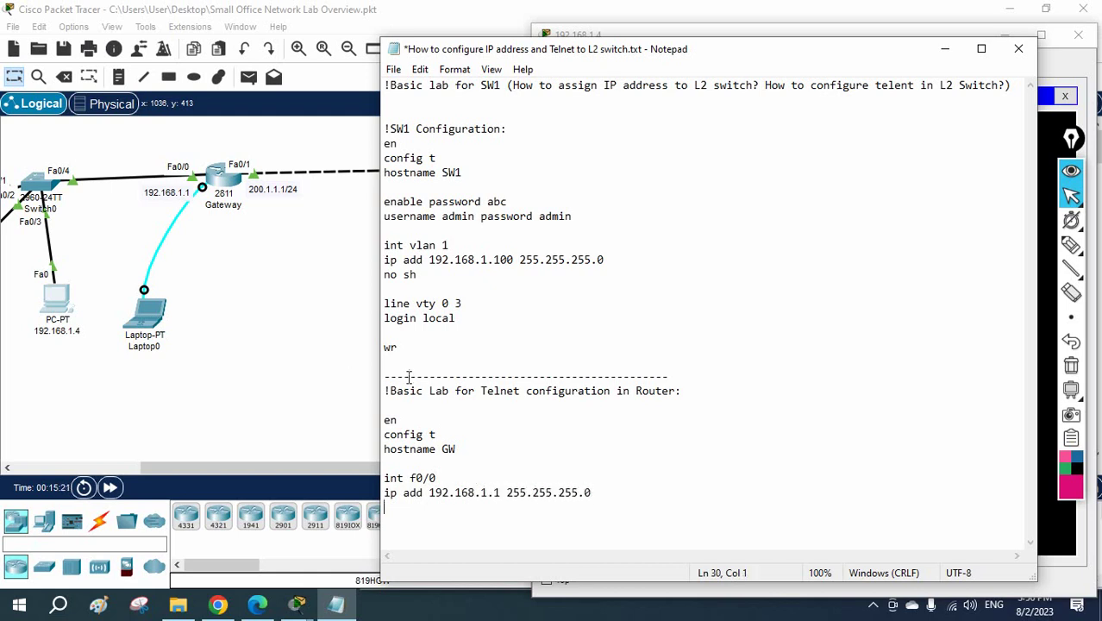
pyautogui.write('no sh')
pyautogui.press('Return')
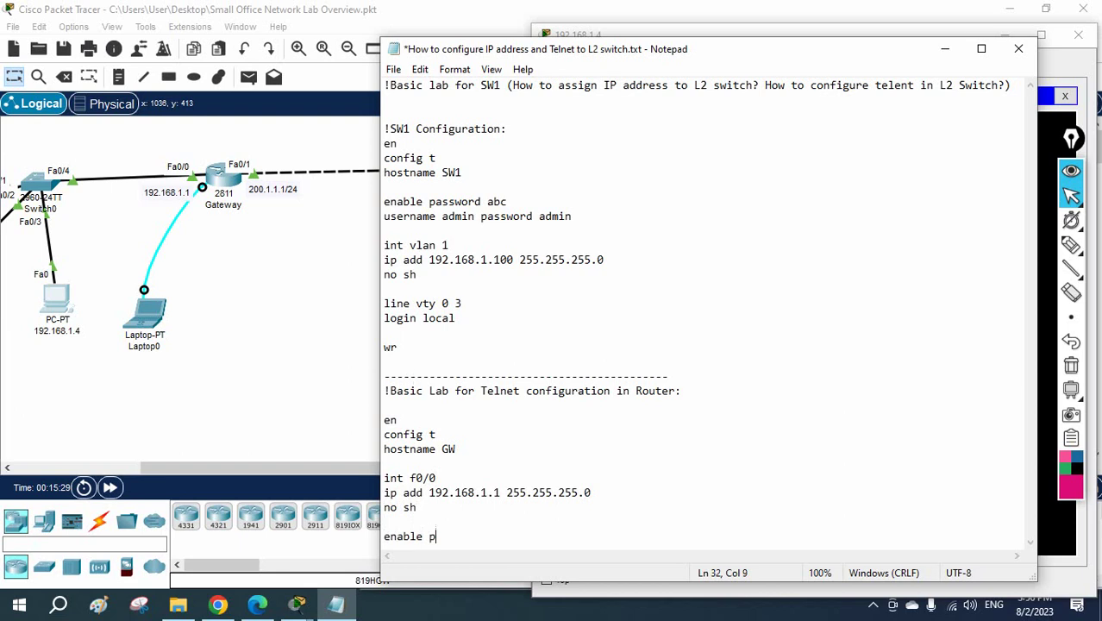
# Step: Add the enable password, a local username and password, line vty 0 4 with login local, and wr
pyautogui.press('Return')
pyautogui.press('Return')
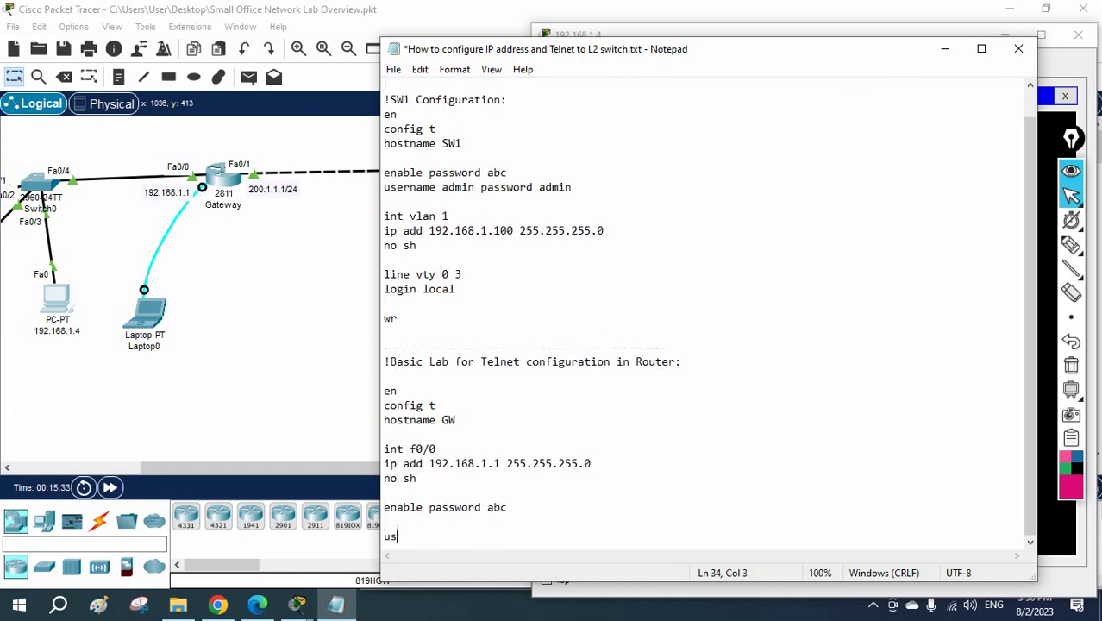
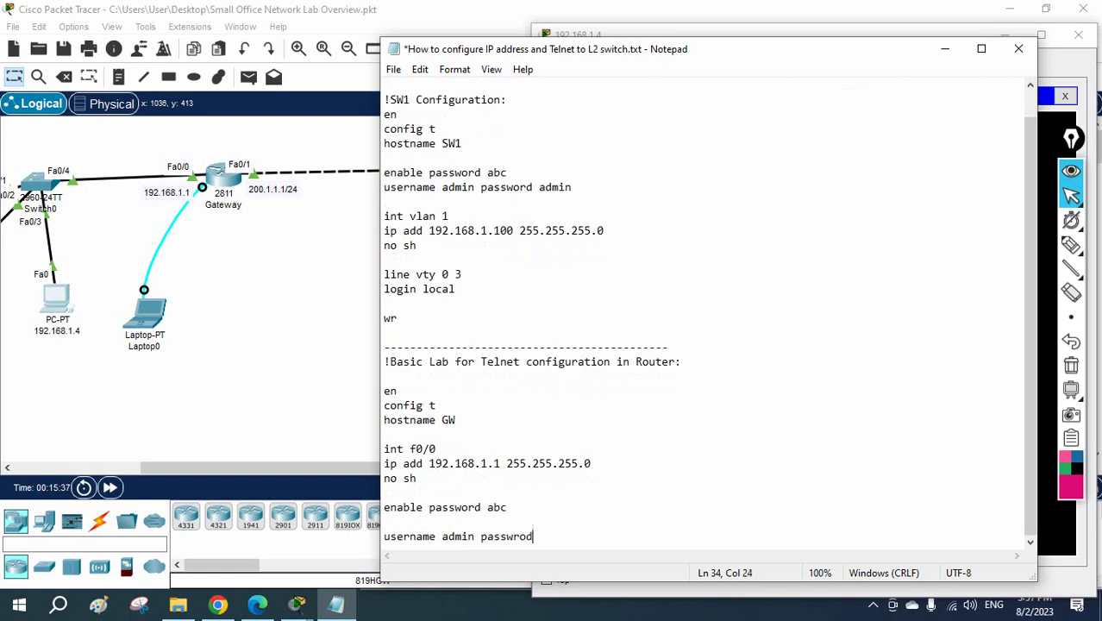
pyautogui.press('Return')
pyautogui.press('Return')
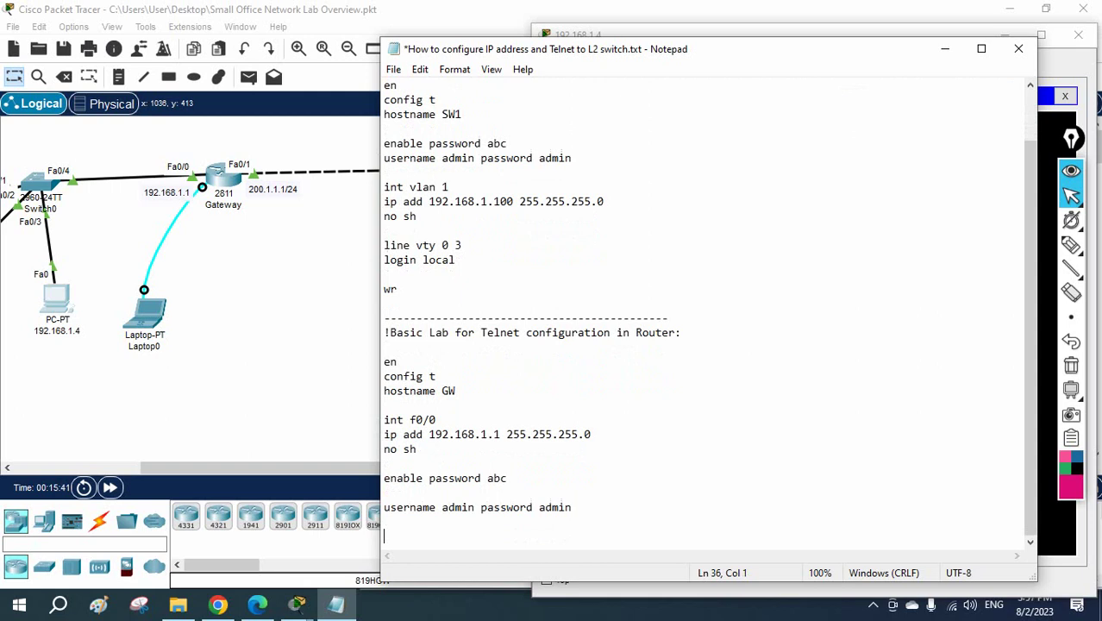
pyautogui.press('BackSpace')
pyautogui.press('BackSpace')
pyautogui.press('Return')
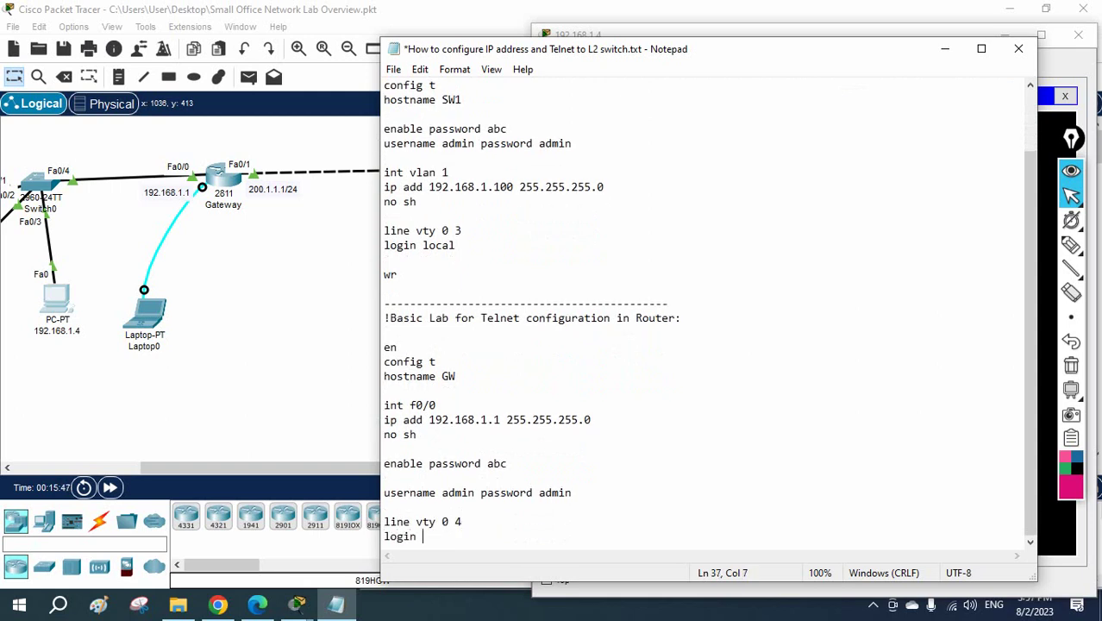
pyautogui.press('Return')
pyautogui.press('Return')
pyautogui.press('Return')
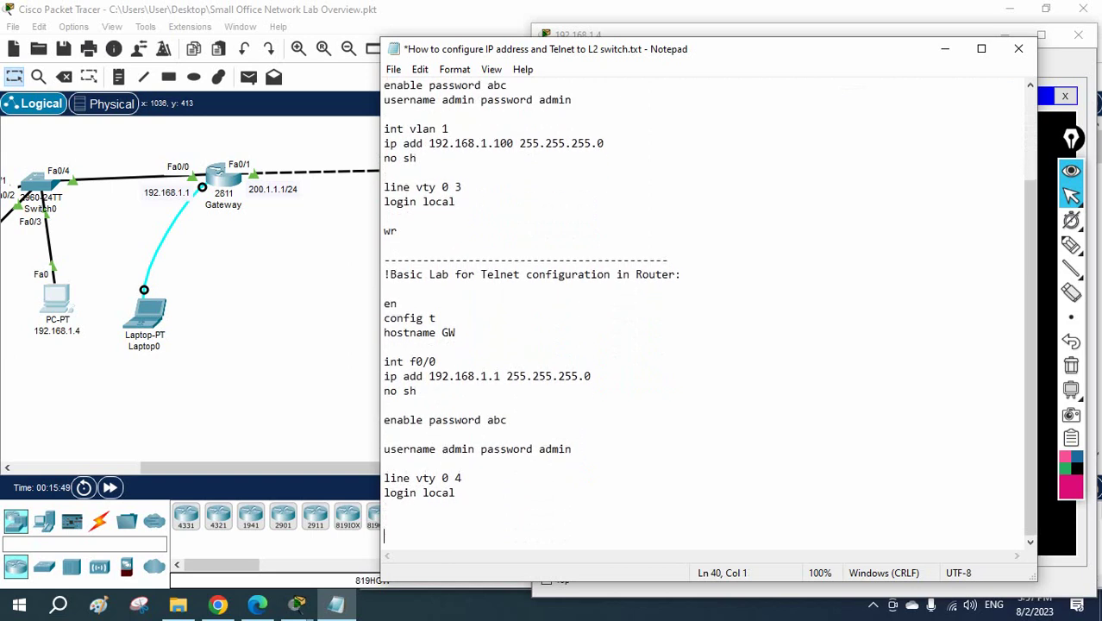
pyautogui.press('Return')
pyautogui.press('Return')
pyautogui.press('Return')
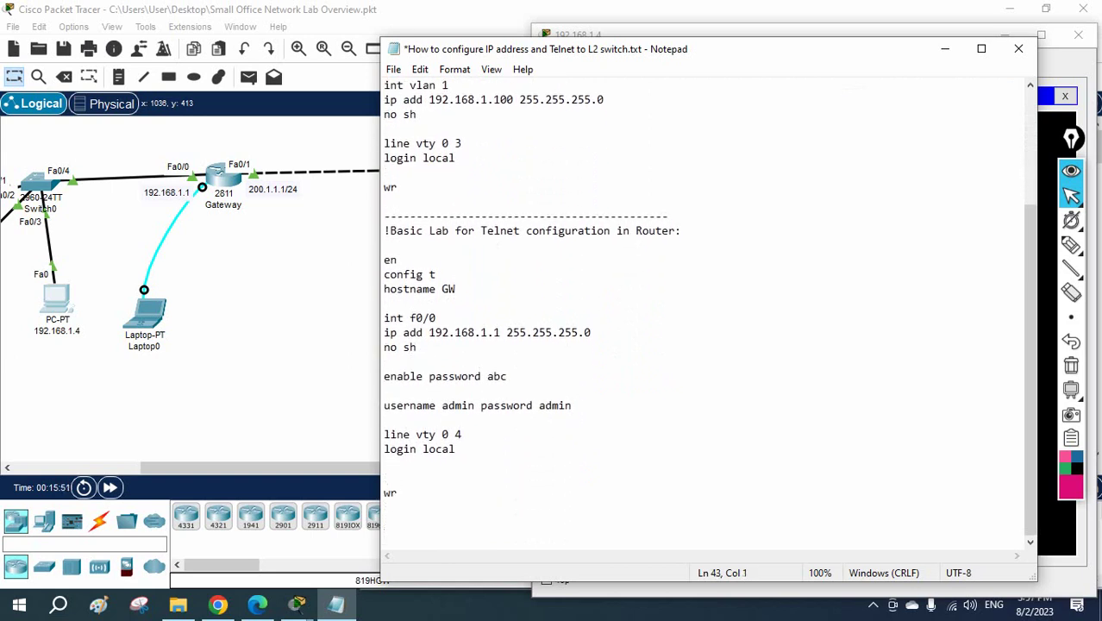
# Step: Save the router notes and shift the Notepad window right to reveal the ISP router
pyautogui.click(393, 70)
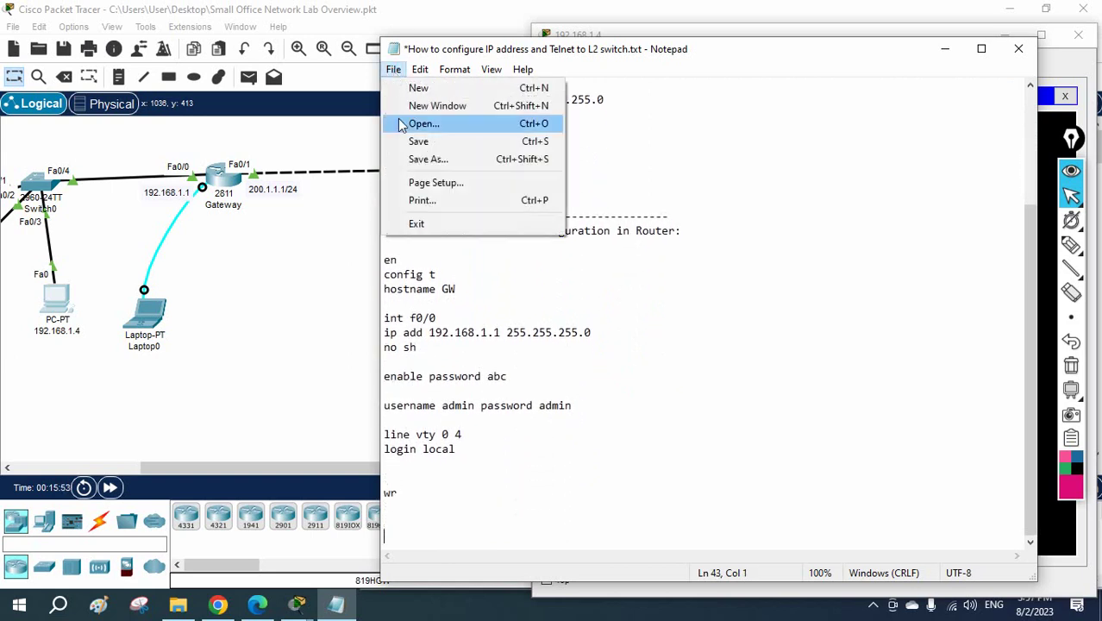
pyautogui.click(418, 141)
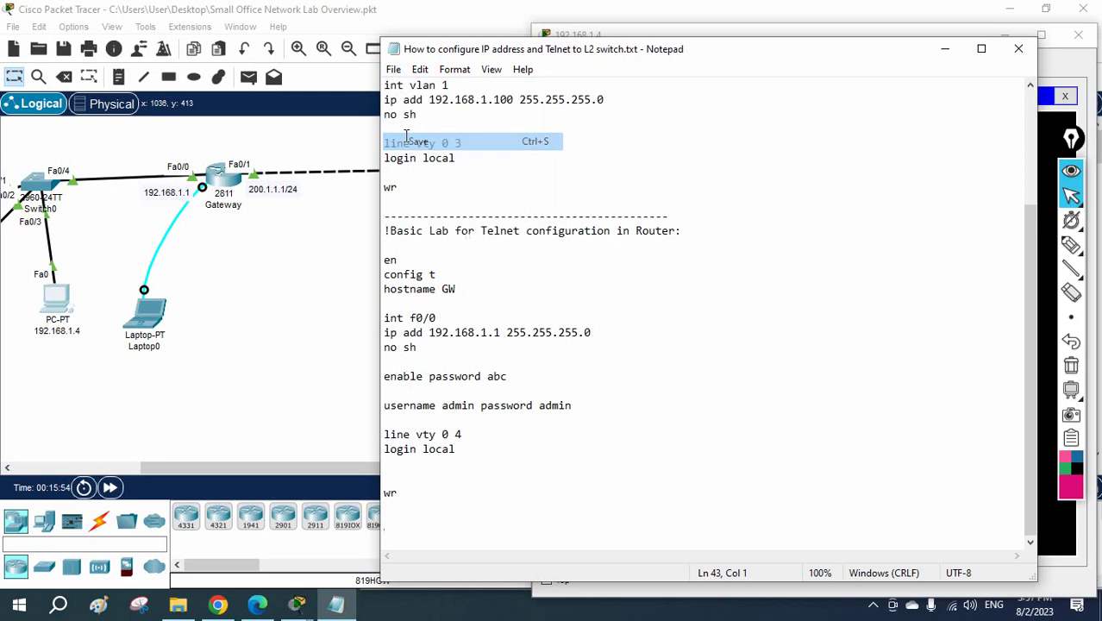
pyautogui.click(393, 69)
pyautogui.click(421, 140)
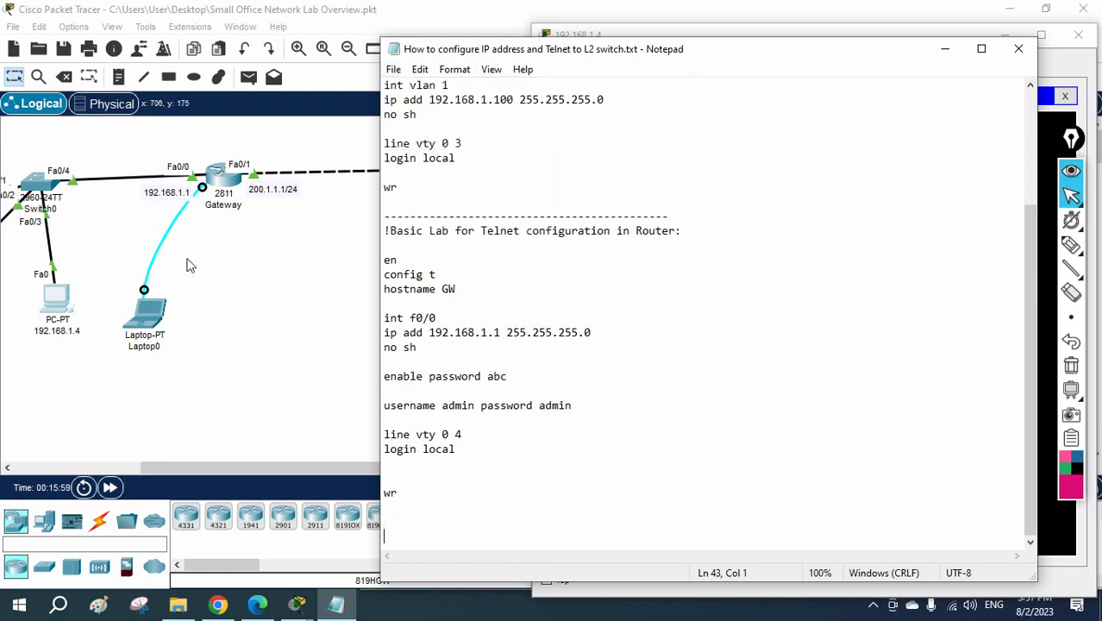
pyautogui.click(628, 57)
pyautogui.moveTo(628, 58); pyautogui.dragTo(767, 82)
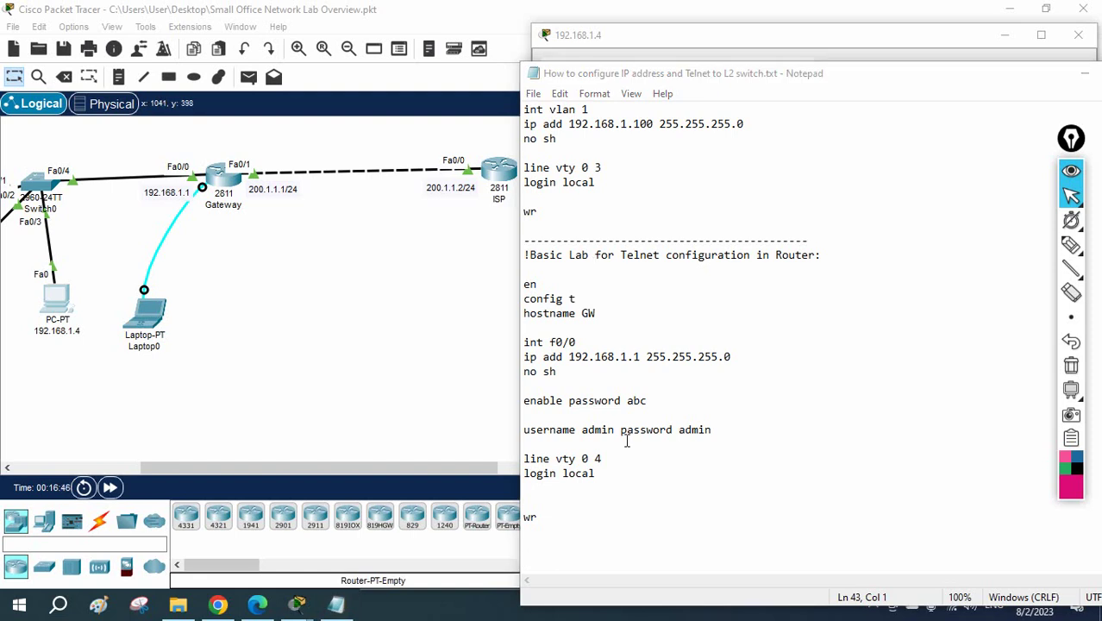
# Step: Handwrite 'SSH Port#22' and 'Telnet Port#23' in pink ink beside the router notes
pyautogui.click(1071, 245)
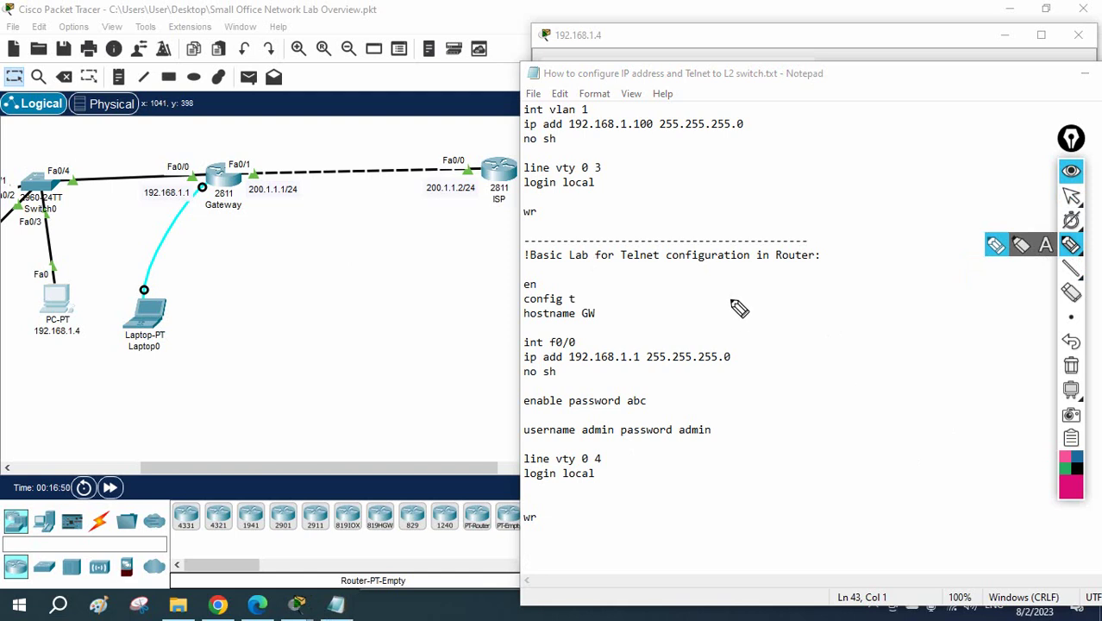
pyautogui.moveTo(730, 321)
pyautogui.mouseDown()
pyautogui.moveTo(729, 301)
pyautogui.moveTo(735, 319)
pyautogui.moveTo(791, 291)
pyautogui.moveTo(836, 288)
pyautogui.moveTo(851, 307)
pyautogui.moveTo(913, 250)
pyautogui.moveTo(922, 256)
pyautogui.mouseUp()
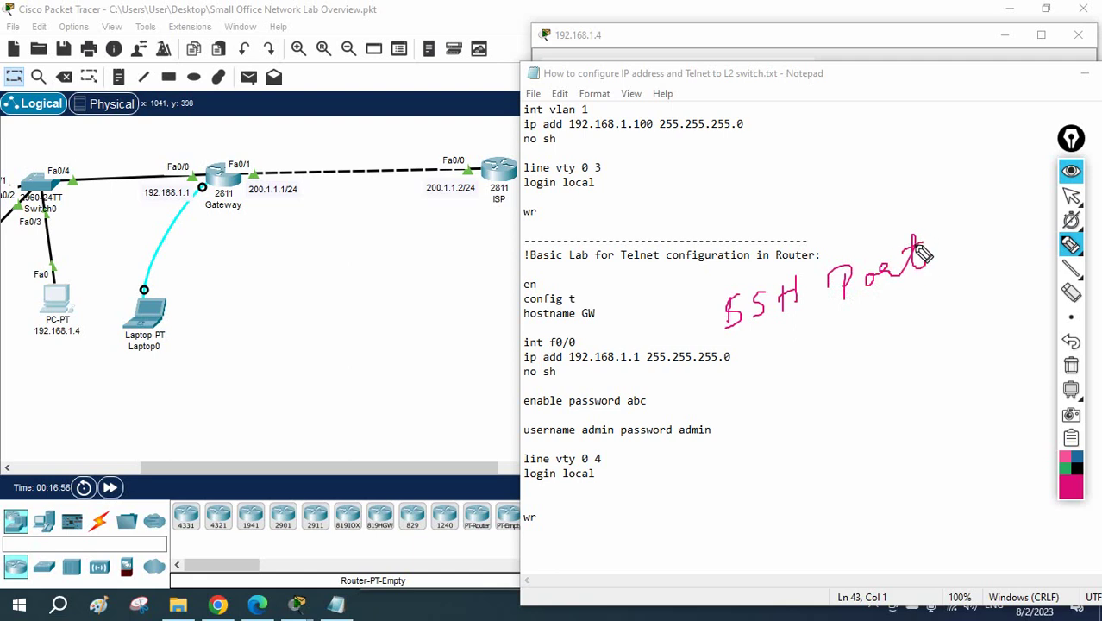
pyautogui.moveTo(736, 374)
pyautogui.mouseDown()
pyautogui.moveTo(762, 388)
pyautogui.moveTo(781, 352)
pyautogui.moveTo(796, 372)
pyautogui.moveTo(809, 366)
pyautogui.moveTo(804, 378)
pyautogui.moveTo(865, 340)
pyautogui.mouseUp()
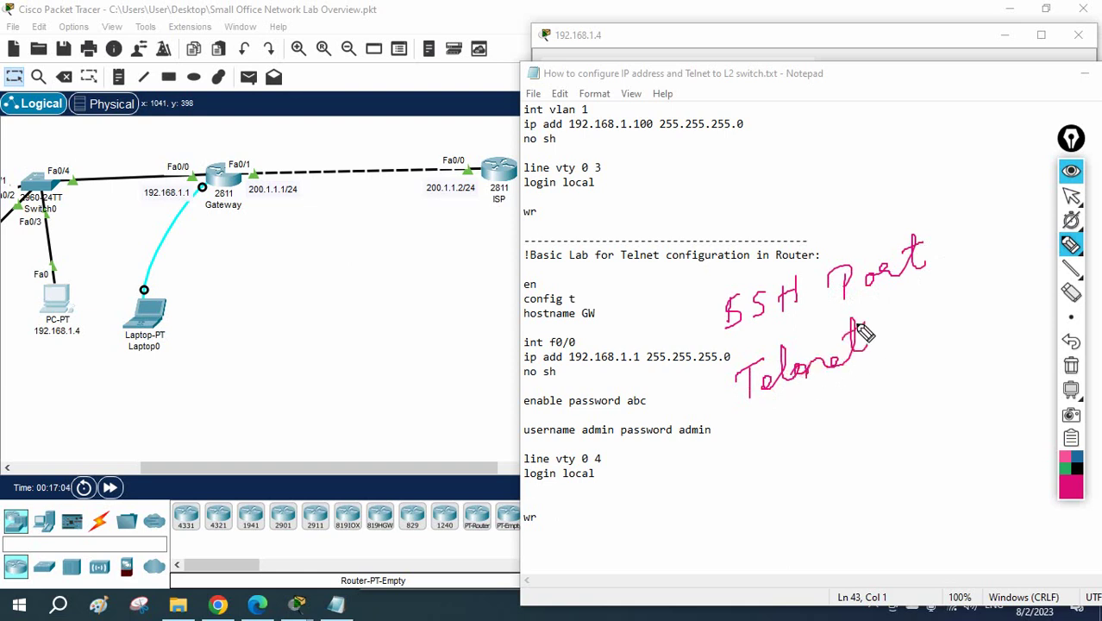
pyautogui.moveTo(959, 231)
pyautogui.mouseDown()
pyautogui.moveTo(979, 236)
pyautogui.moveTo(983, 257)
pyautogui.moveTo(1010, 234)
pyautogui.mouseUp()
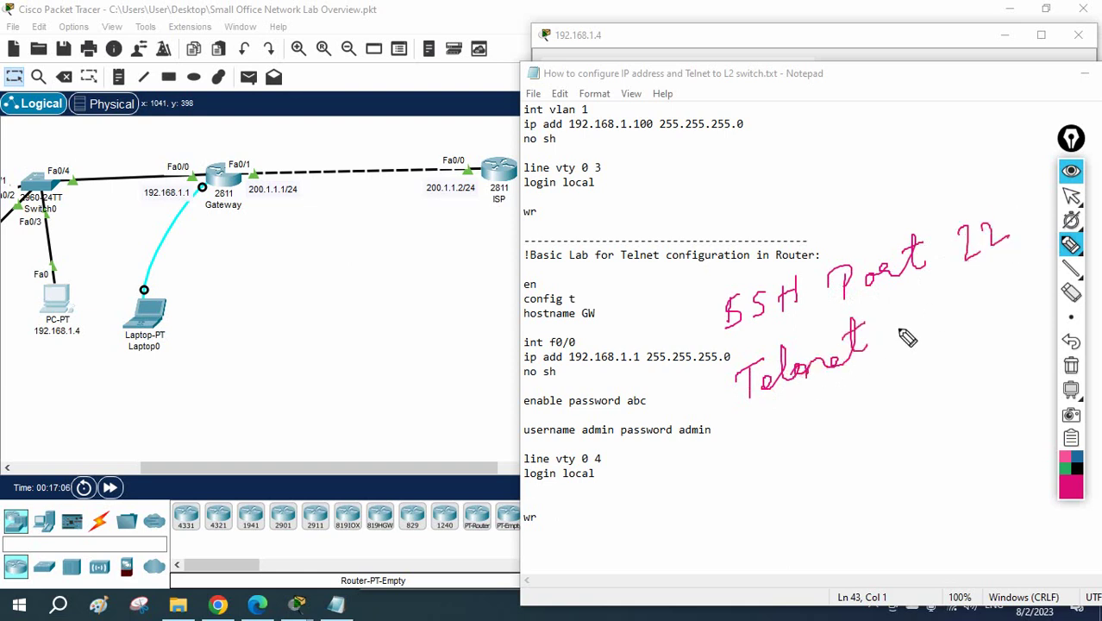
pyautogui.moveTo(897, 321)
pyautogui.mouseDown()
pyautogui.moveTo(900, 370)
pyautogui.moveTo(901, 338)
pyautogui.mouseUp()
pyautogui.moveTo(913, 332)
pyautogui.mouseDown()
pyautogui.moveTo(952, 321)
pyautogui.moveTo(970, 300)
pyautogui.moveTo(975, 311)
pyautogui.moveTo(1029, 301)
pyautogui.moveTo(1033, 288)
pyautogui.moveTo(1024, 300)
pyautogui.mouseUp()
pyautogui.moveTo(940, 241)
pyautogui.mouseDown()
pyautogui.moveTo(935, 264)
pyautogui.moveTo(957, 249)
pyautogui.mouseUp()
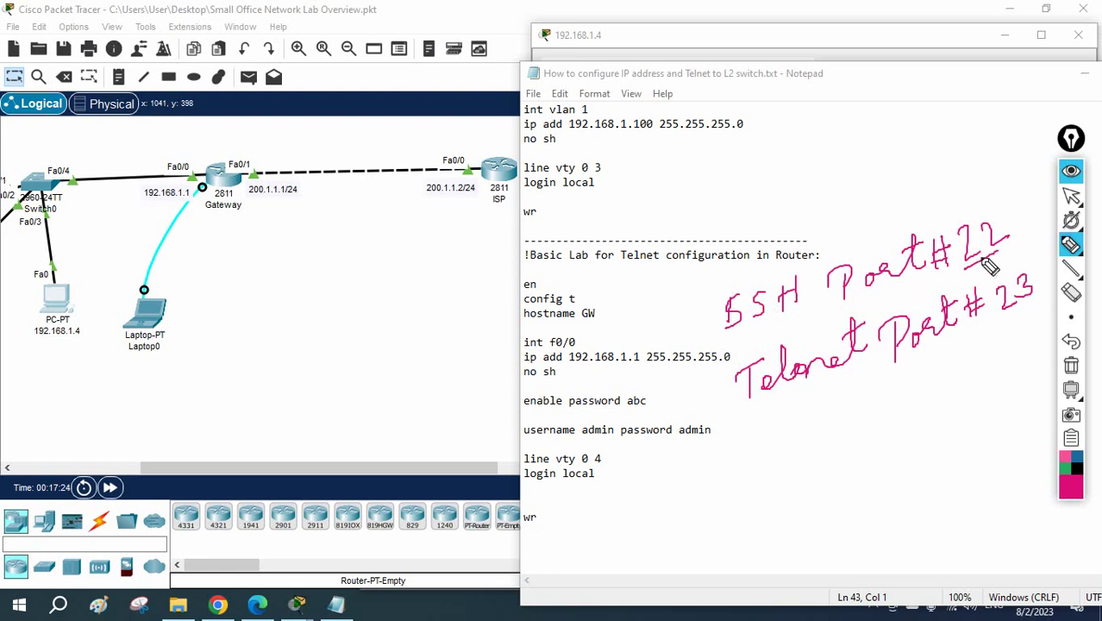
# Step: Underline the 22 and 23 port numbers, then turn off Epic Pen drawing
pyautogui.moveTo(989, 261); pyautogui.dragTo(964, 269)
pyautogui.moveTo(1042, 304); pyautogui.dragTo(1009, 329)
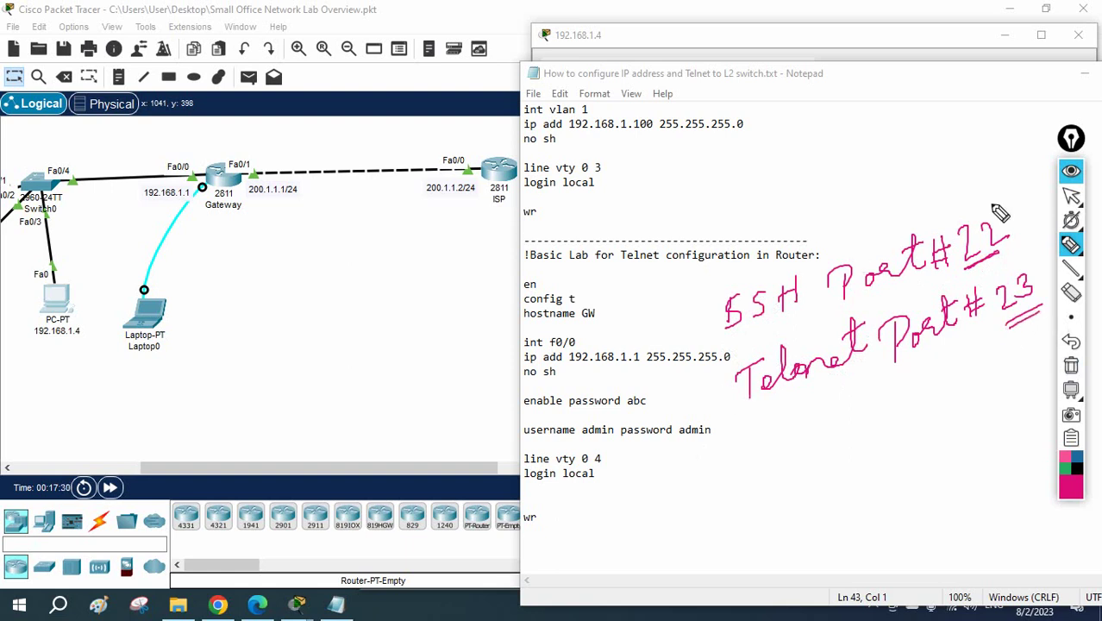
pyautogui.click(1071, 197)
# Step: Find PuTTY with a 'pu' Windows search and launch it
pyautogui.click(59, 607)
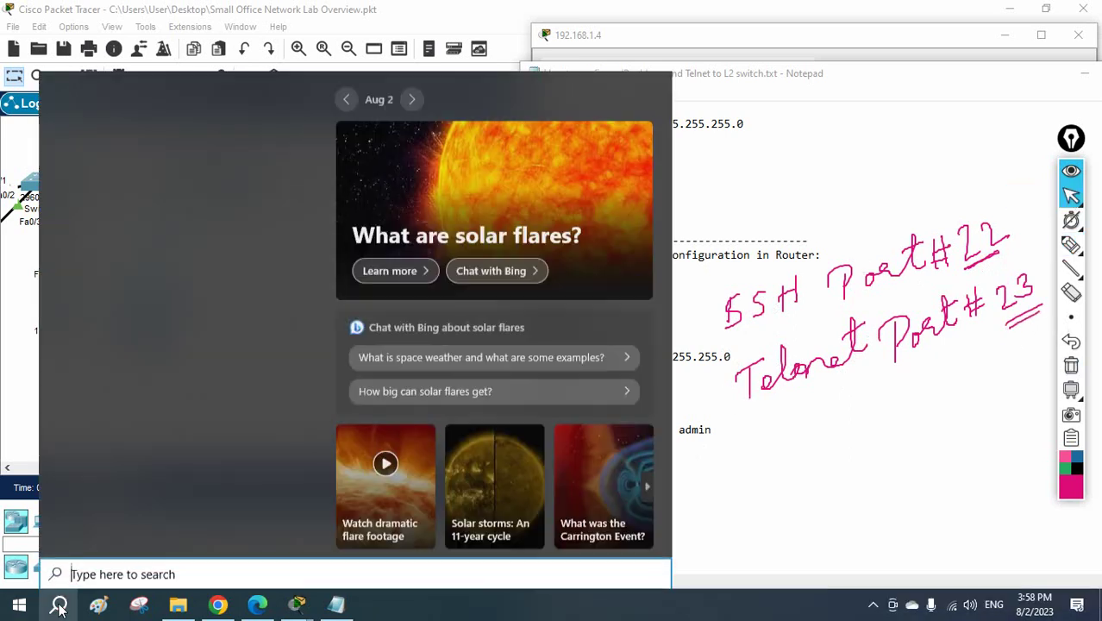
pyautogui.write('p')
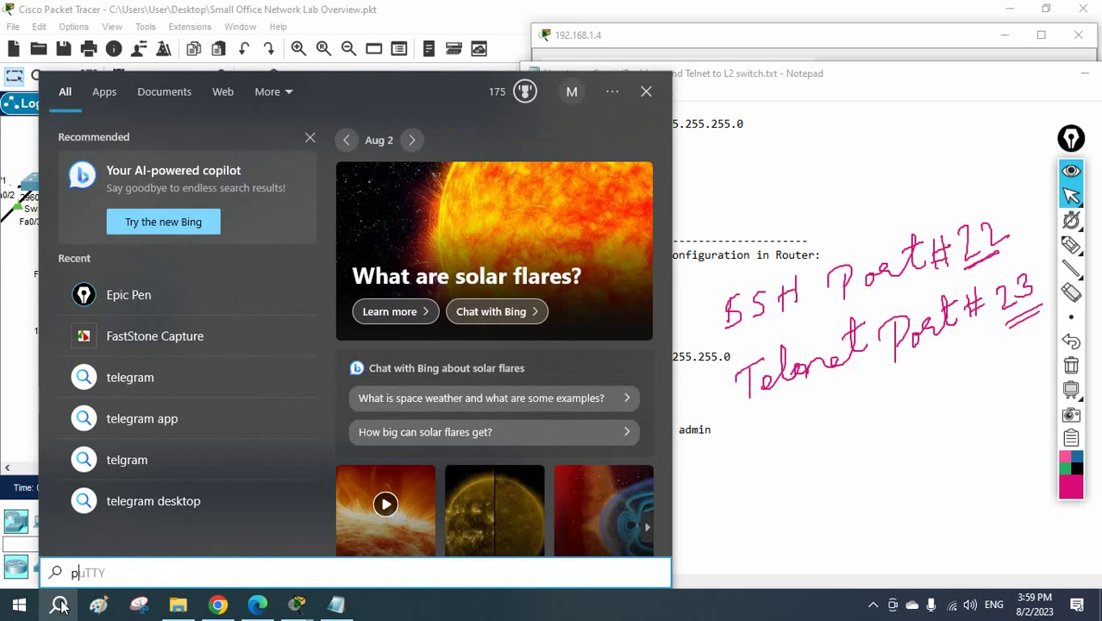
pyautogui.write('u')
pyautogui.click(489, 193)
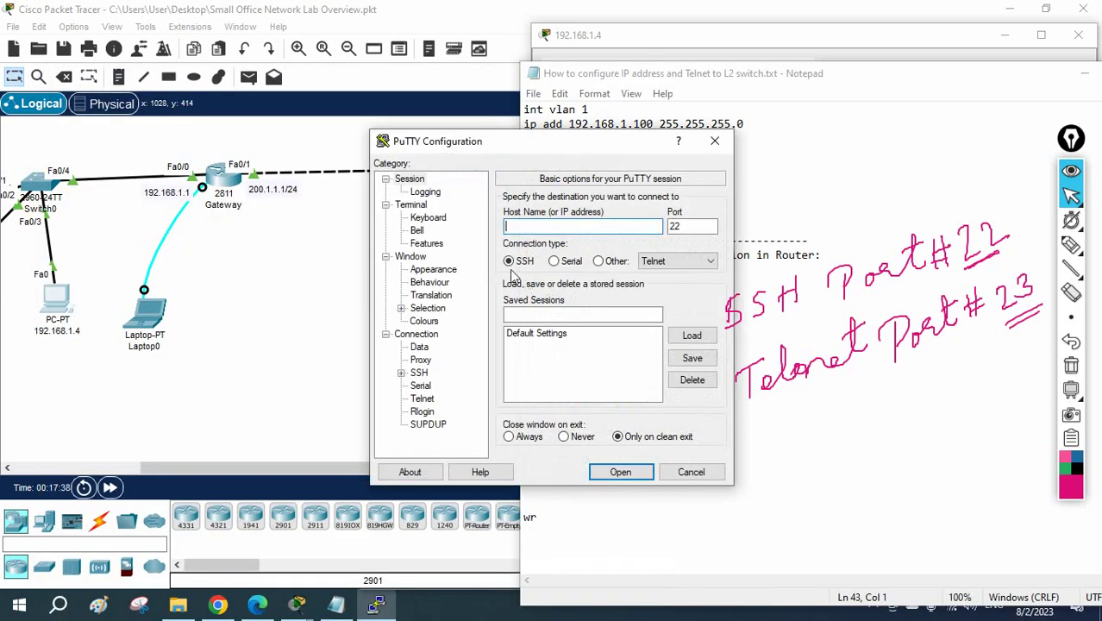
# Step: Switch the PuTTY connection type from SSH to Telnet so the port becomes 23
pyautogui.doubleClick(686, 225)
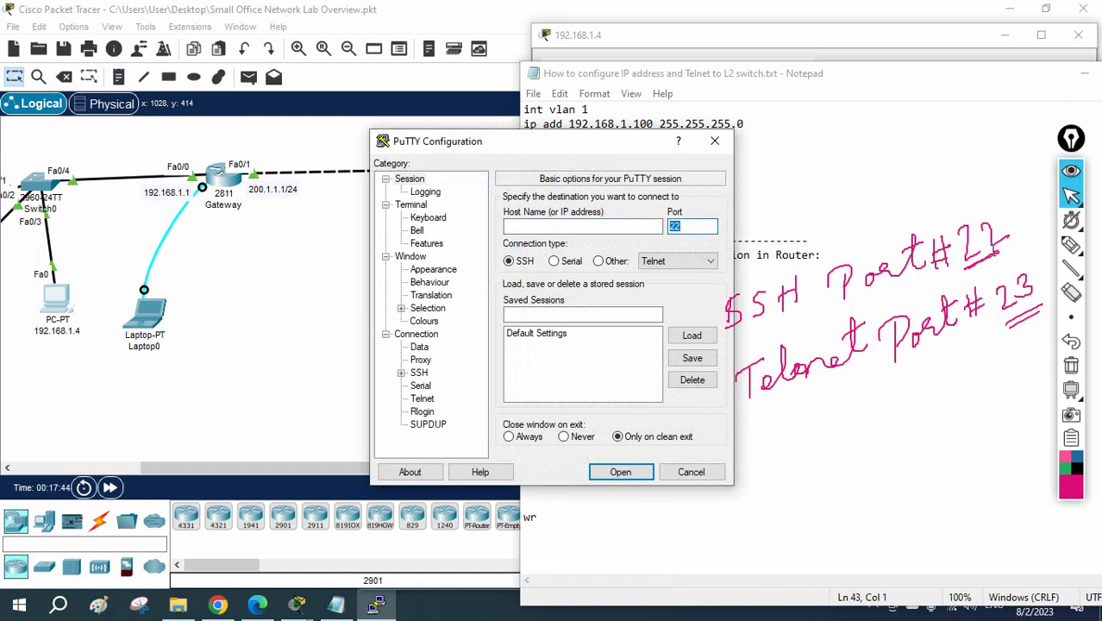
pyautogui.click(599, 262)
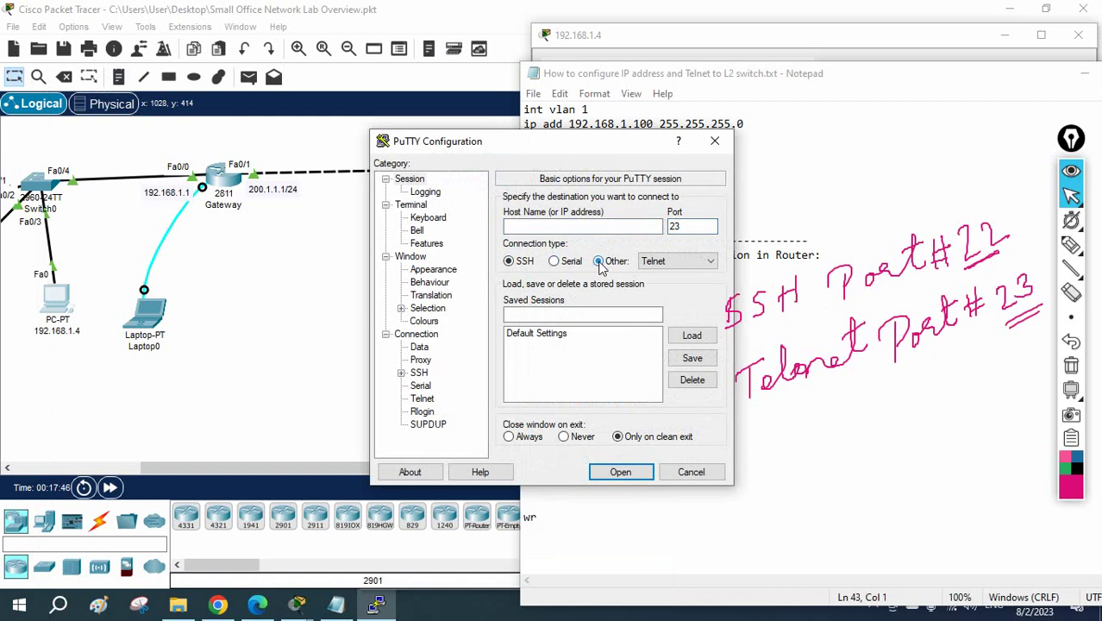
pyautogui.doubleClick(680, 228)
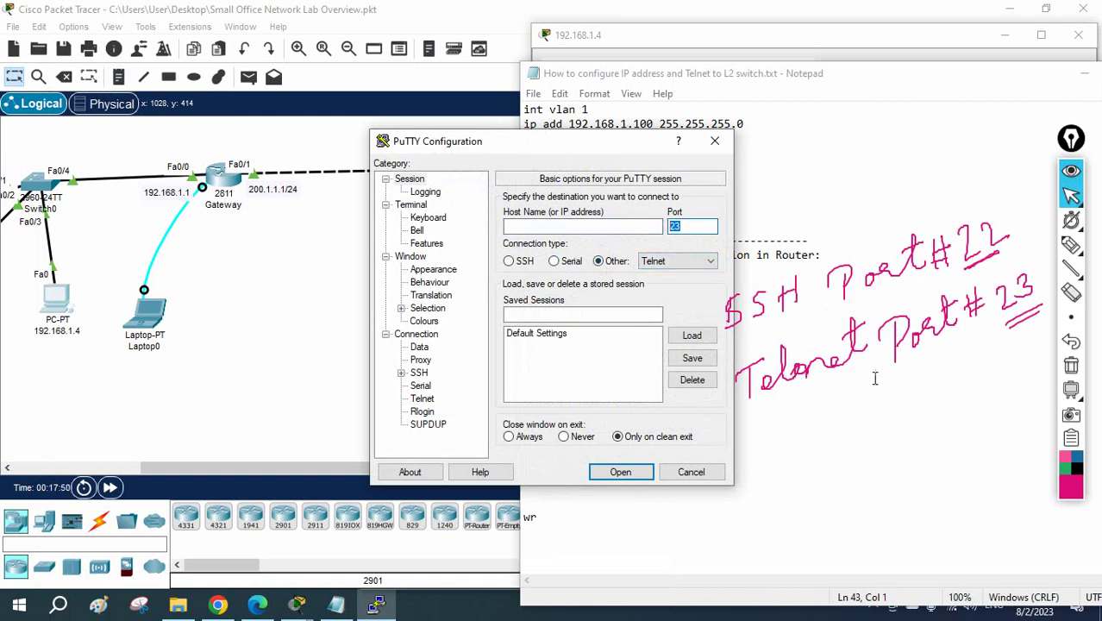